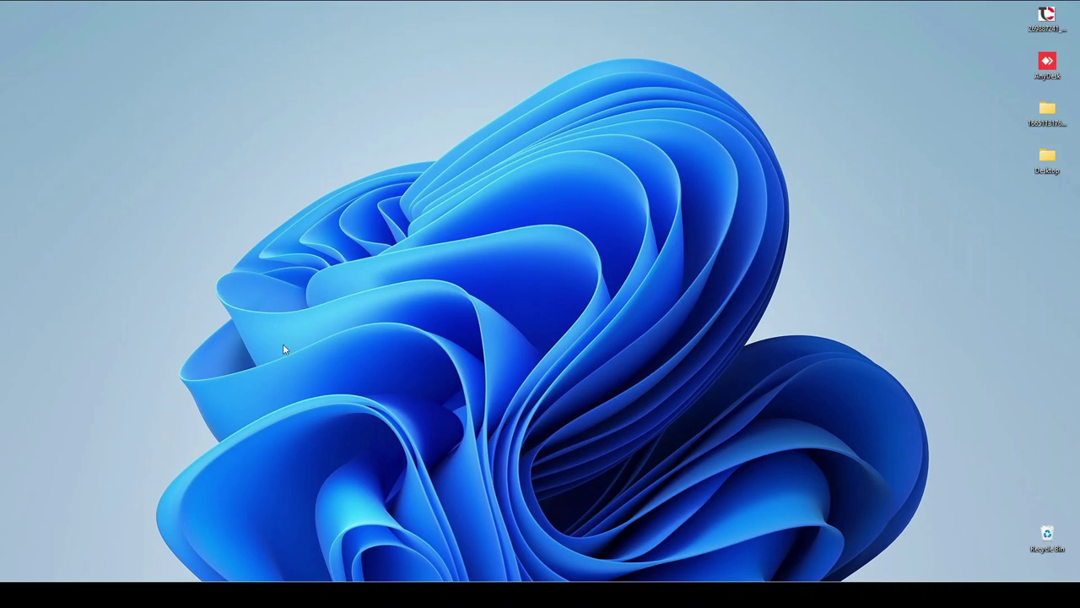
Bring the Aronium website forward and scroll through its home page
mouse_move(261, 580)
left_click(220, 564)
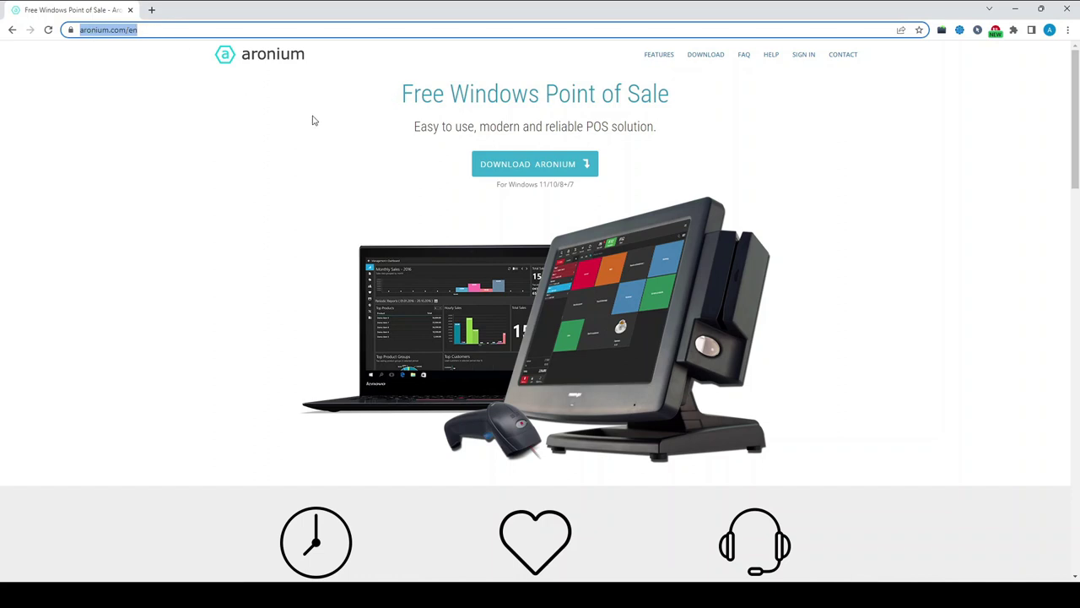
scroll(328, 149, "down", 1)
scroll(327, 149, "down", 9)
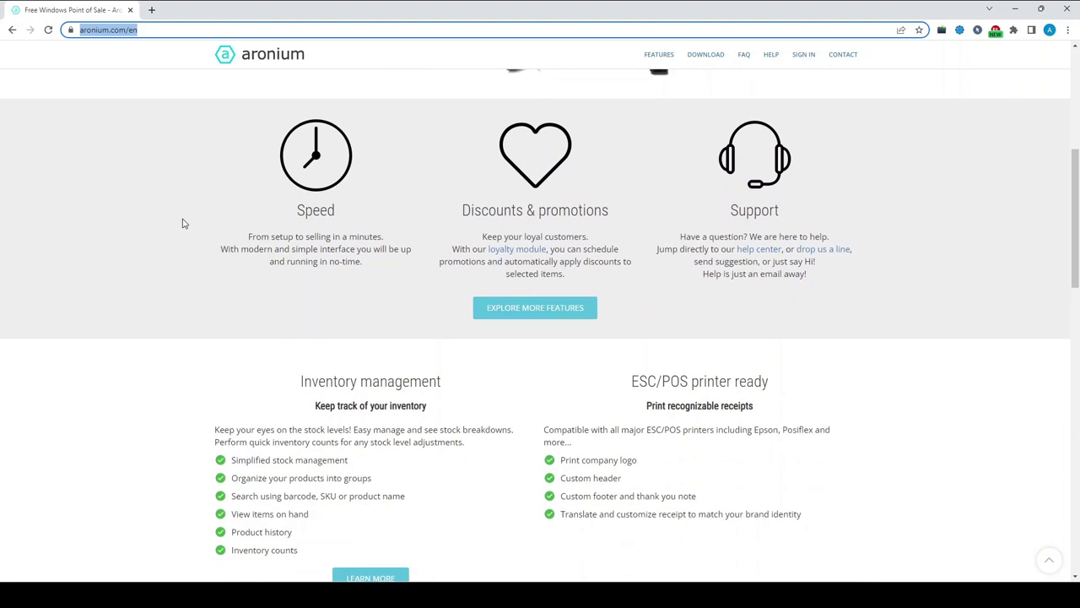
scroll(178, 234, "up", 6)
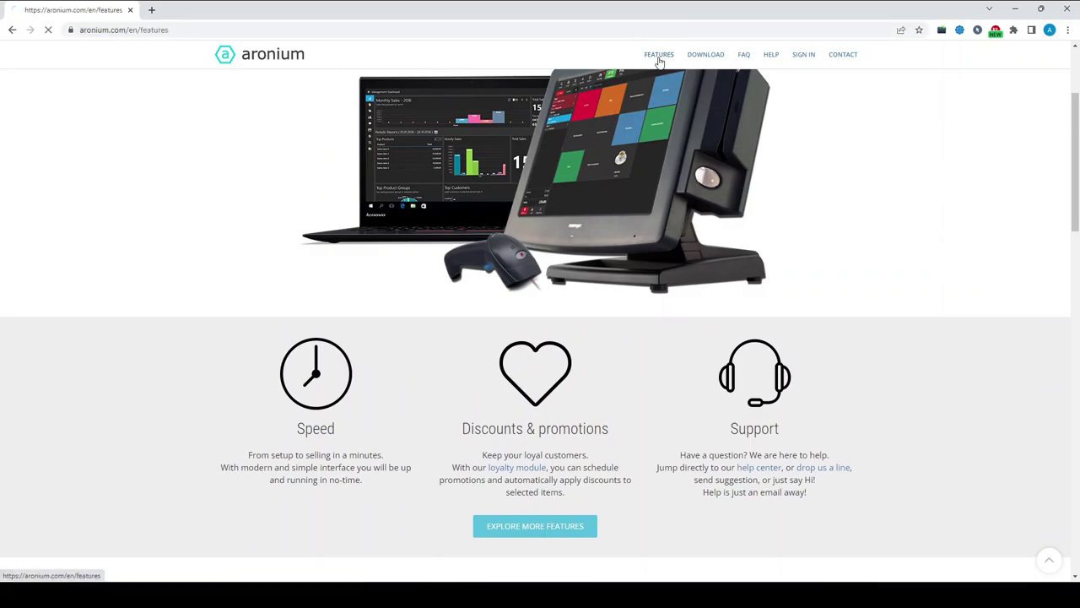
Go to the Features page and look over the Easy to use section
left_click(657, 55)
scroll(553, 150, "down", 1)
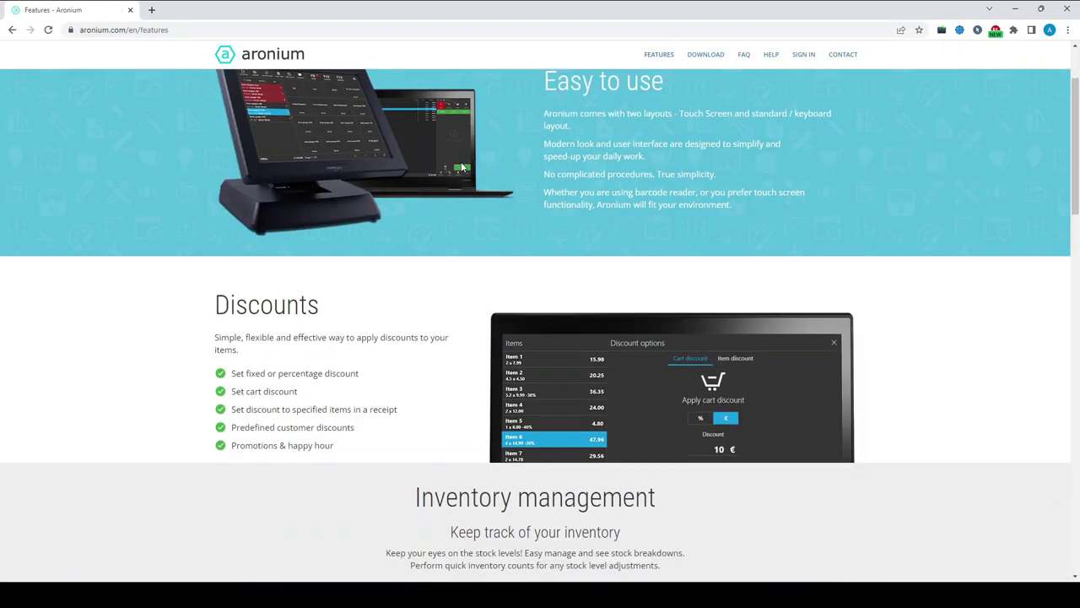
left_click_drag(546, 137, 675, 144)
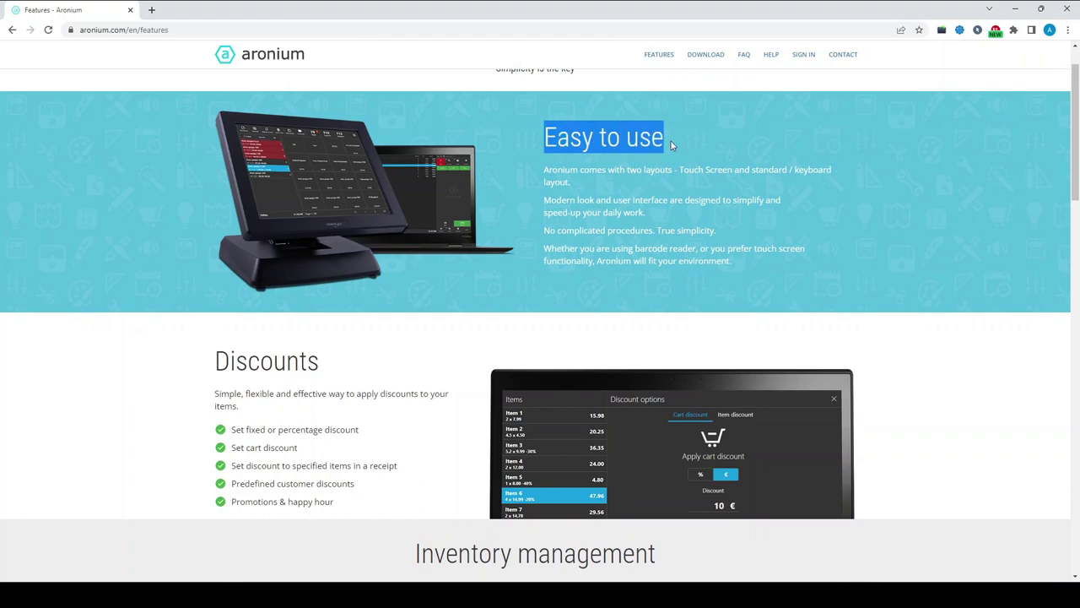
left_click(632, 143)
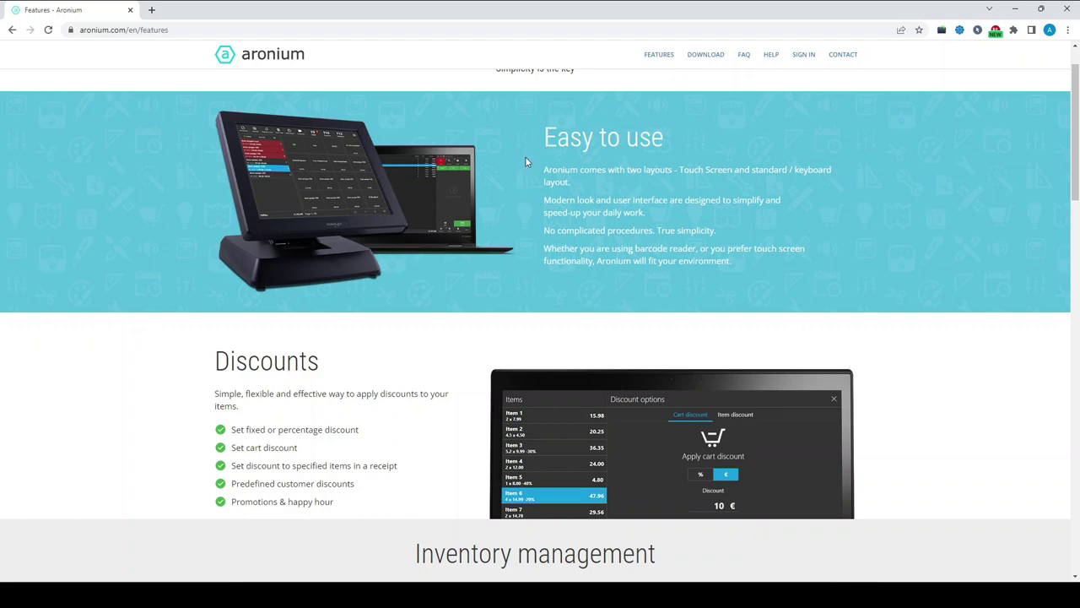
scroll(307, 266, "down", 2)
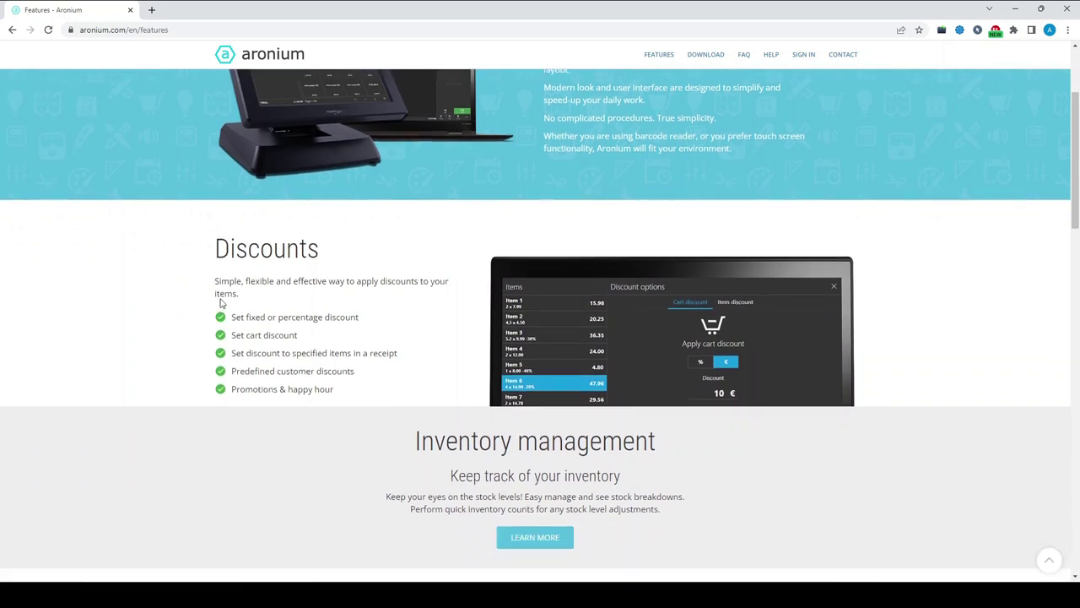
scroll(224, 304, "down", 1)
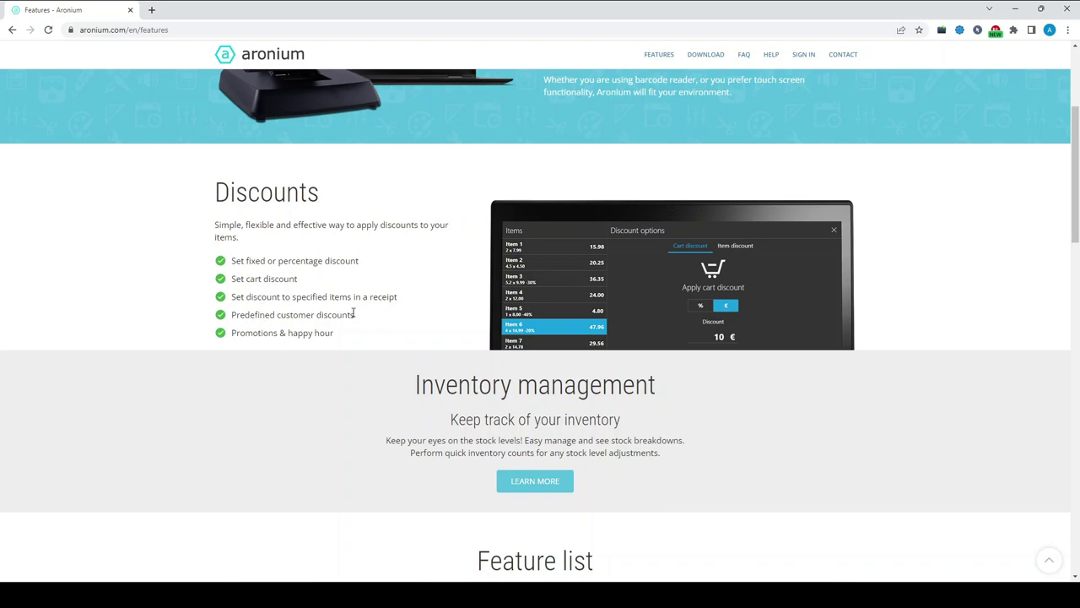
mouse_move(354, 314)
left_mouse_down()
mouse_move(229, 316)
mouse_move(343, 331)
left_mouse_up()
scroll(344, 332, "down", 2)
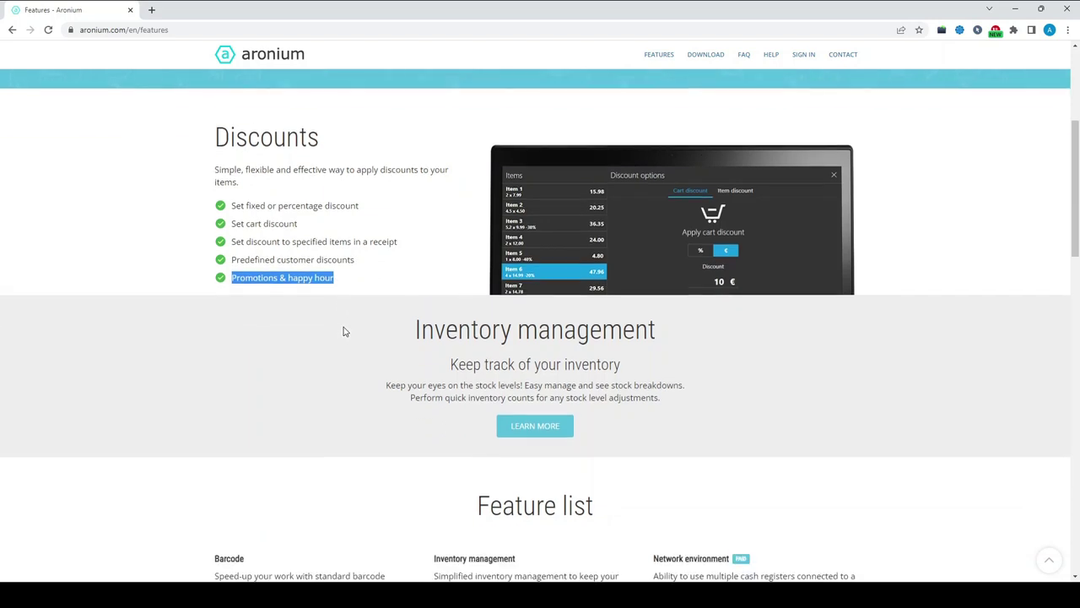
left_click_drag(415, 272, 683, 272)
left_click(567, 267)
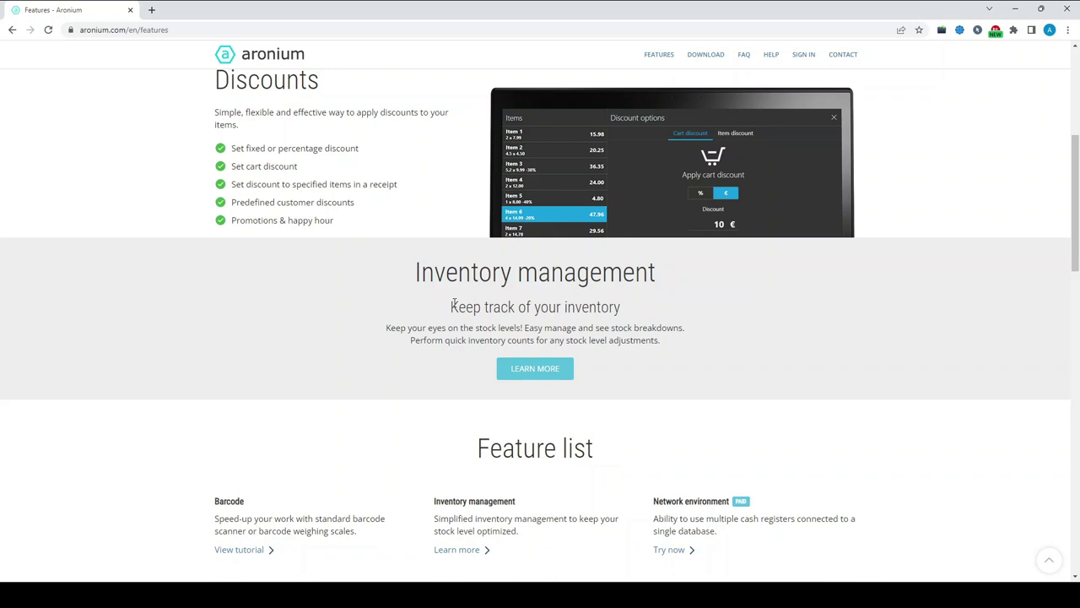
left_click_drag(453, 305, 717, 335)
left_click(717, 337)
scroll(188, 337, "down", 2)
scroll(139, 327, "down", 2)
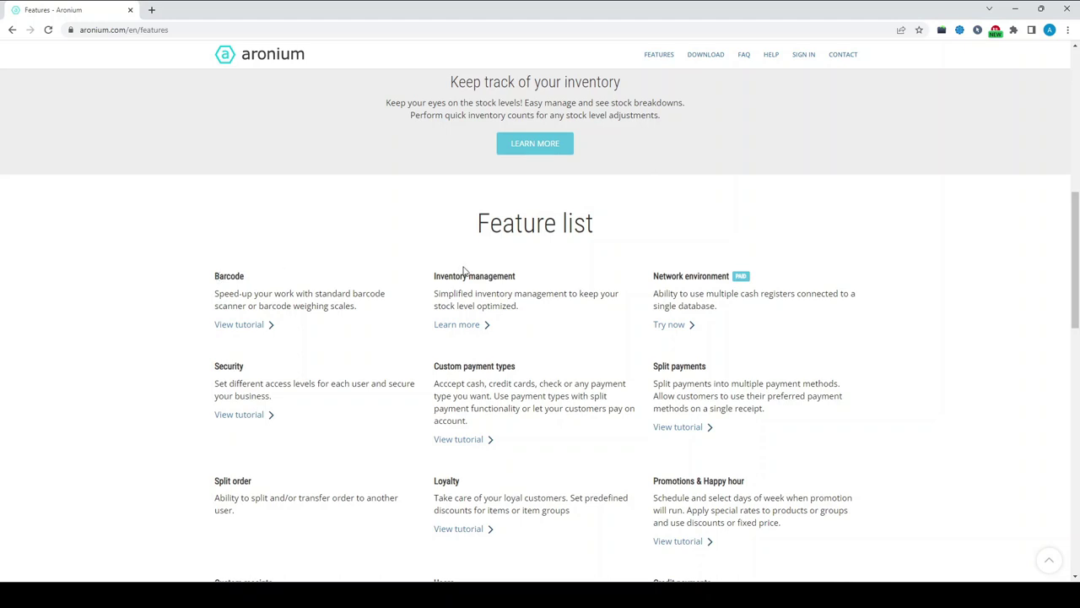
left_click_drag(655, 275, 800, 280)
left_click(799, 279)
mouse_move(654, 275)
left_mouse_down()
mouse_move(737, 277)
mouse_move(752, 294)
mouse_move(750, 320)
mouse_move(654, 288)
left_mouse_up()
left_click(725, 329)
left_click(655, 282)
left_click_drag(432, 367, 521, 372)
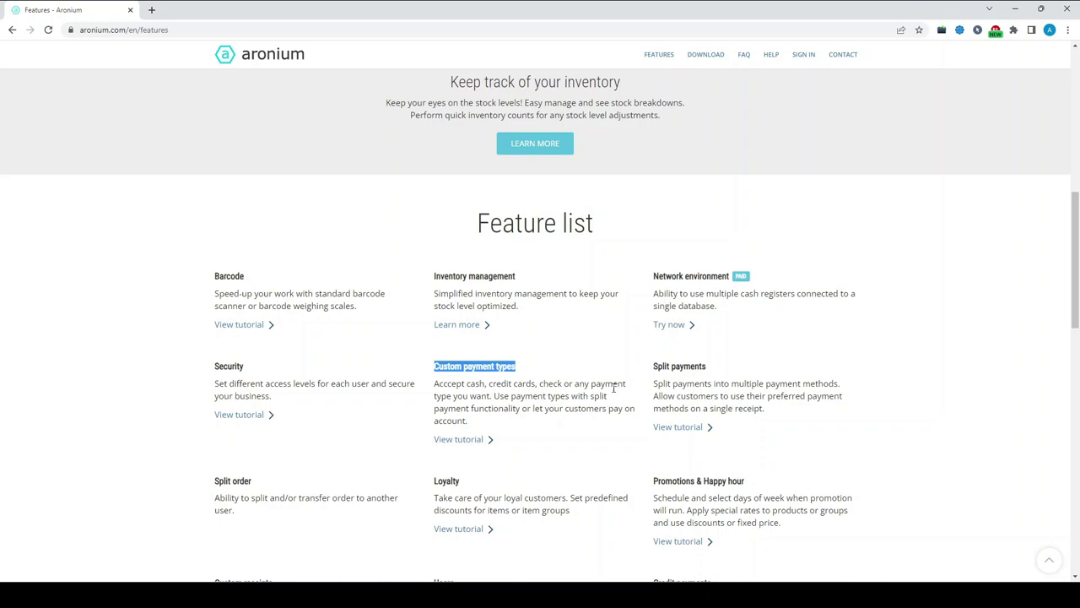
scroll(224, 447, "down", 2)
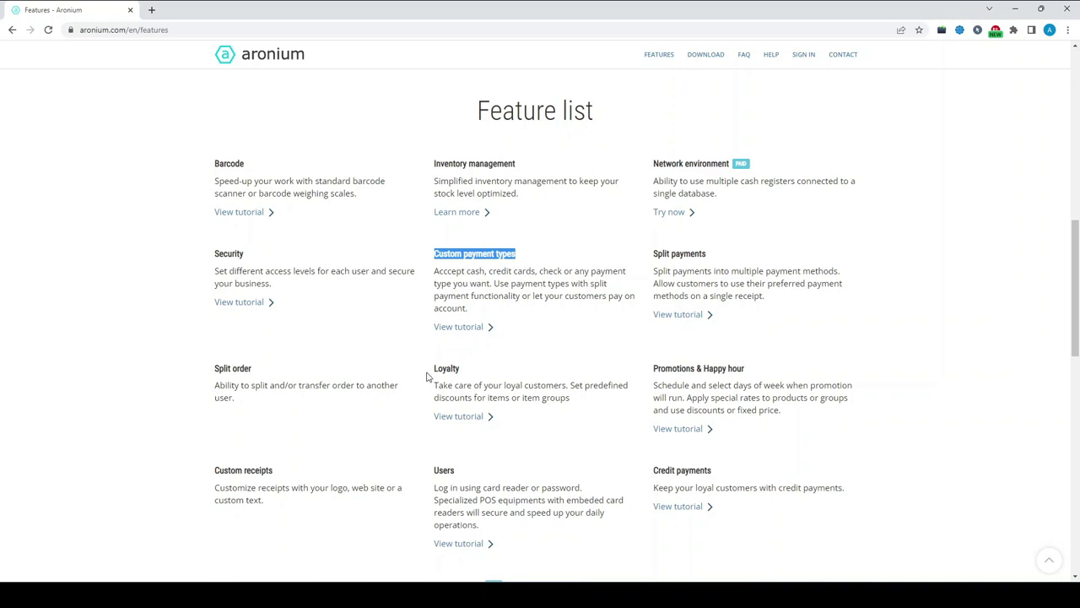
scroll(333, 414, "down", 2)
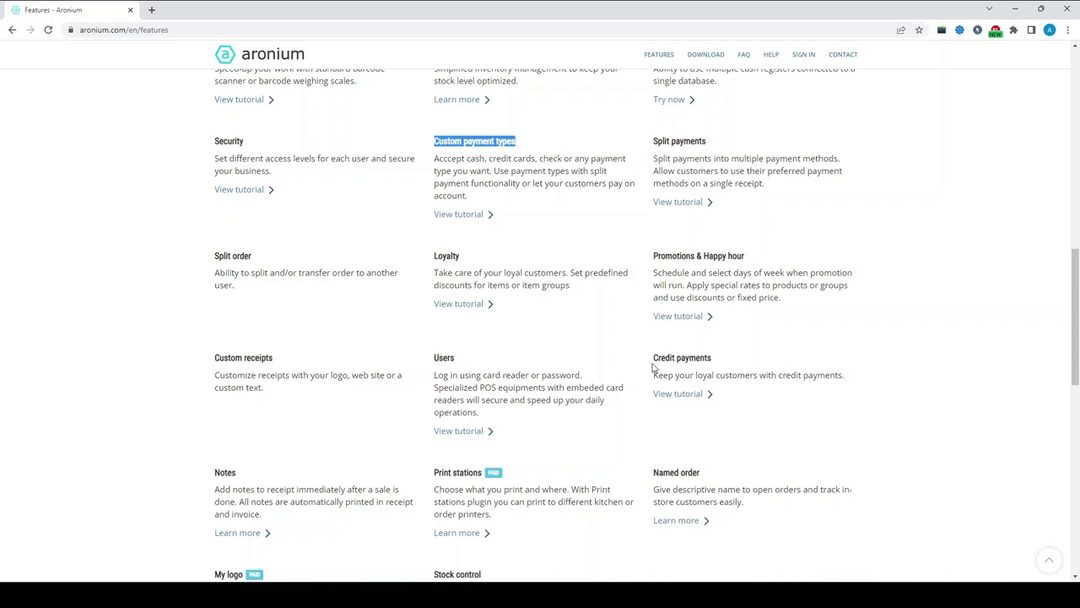
scroll(651, 368, "down", 1)
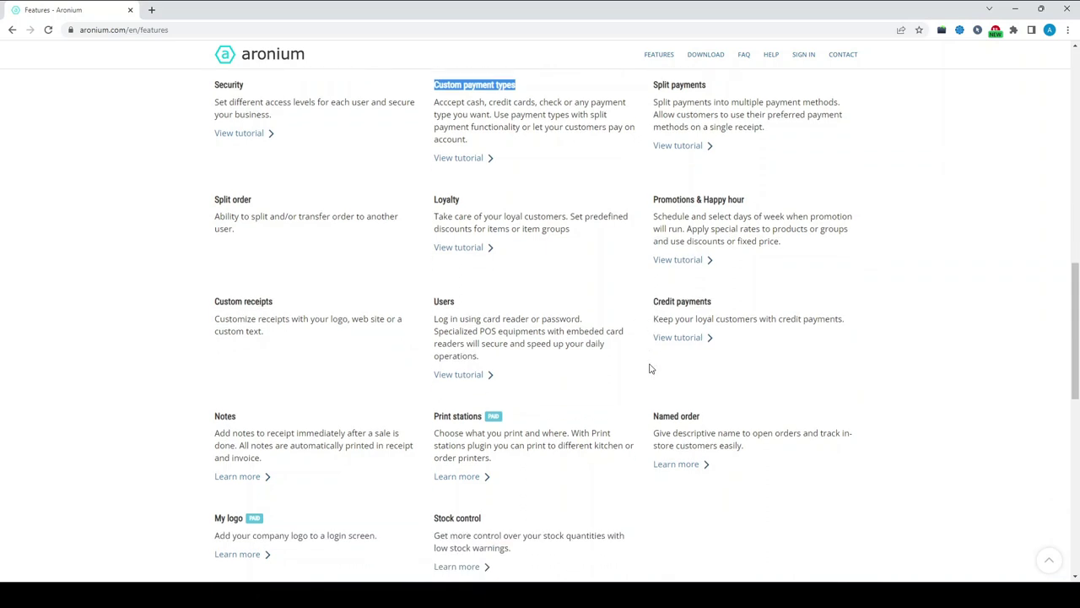
scroll(649, 368, "down", 1)
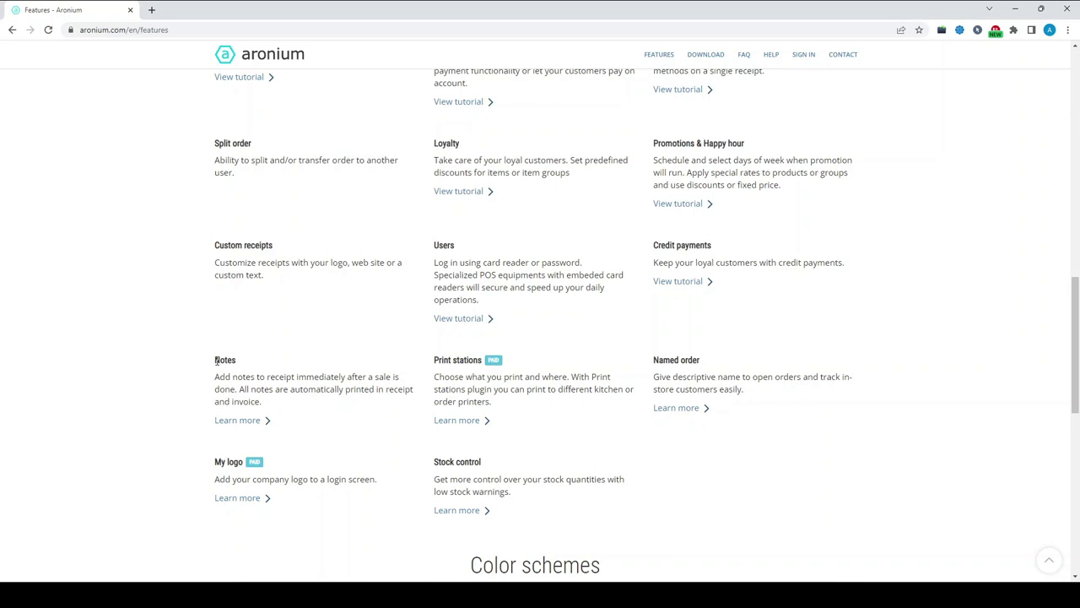
left_click_drag(433, 360, 509, 410)
left_click(513, 407)
left_click_drag(526, 407, 434, 376)
left_click(435, 378)
Scroll to the end of the Features page and follow DOWNLOAD ARONIUM to the download page
scroll(142, 363, "down", 4)
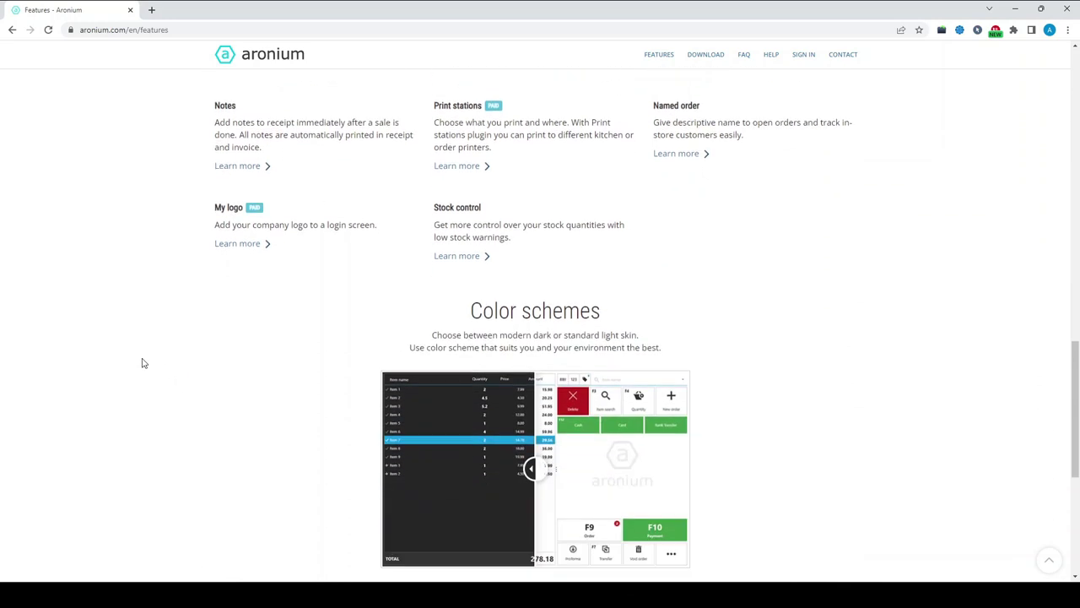
scroll(141, 363, "down", 1)
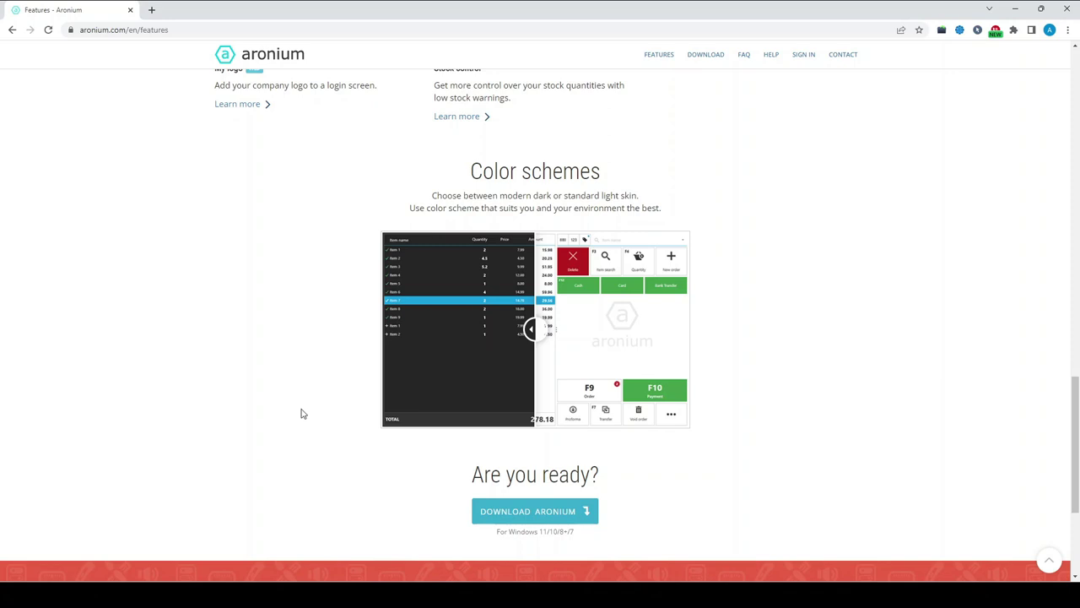
scroll(291, 336, "down", 3)
scroll(290, 336, "up", 2)
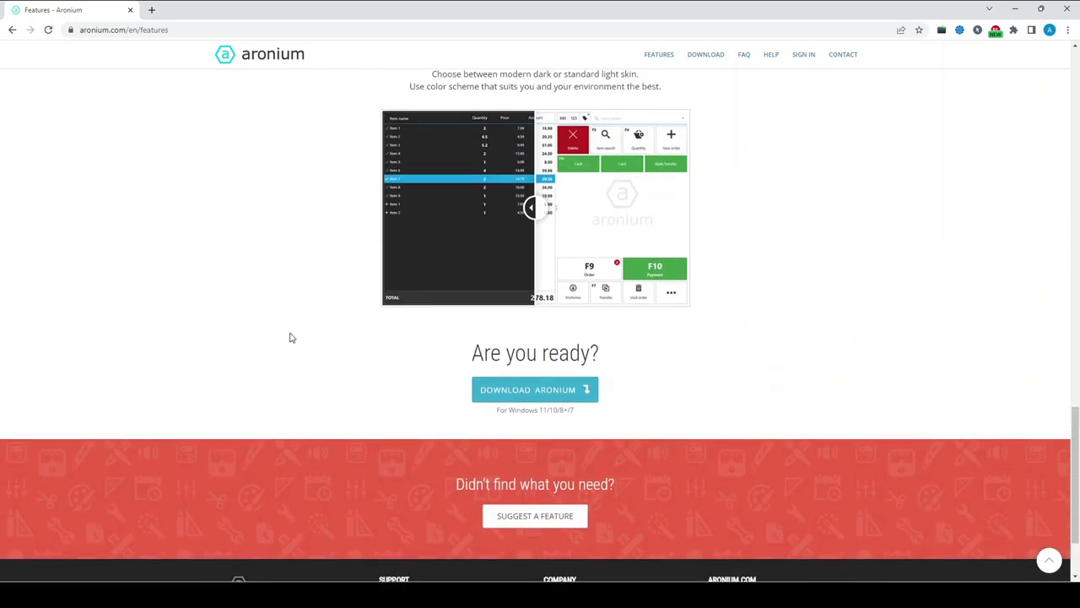
left_click(538, 395)
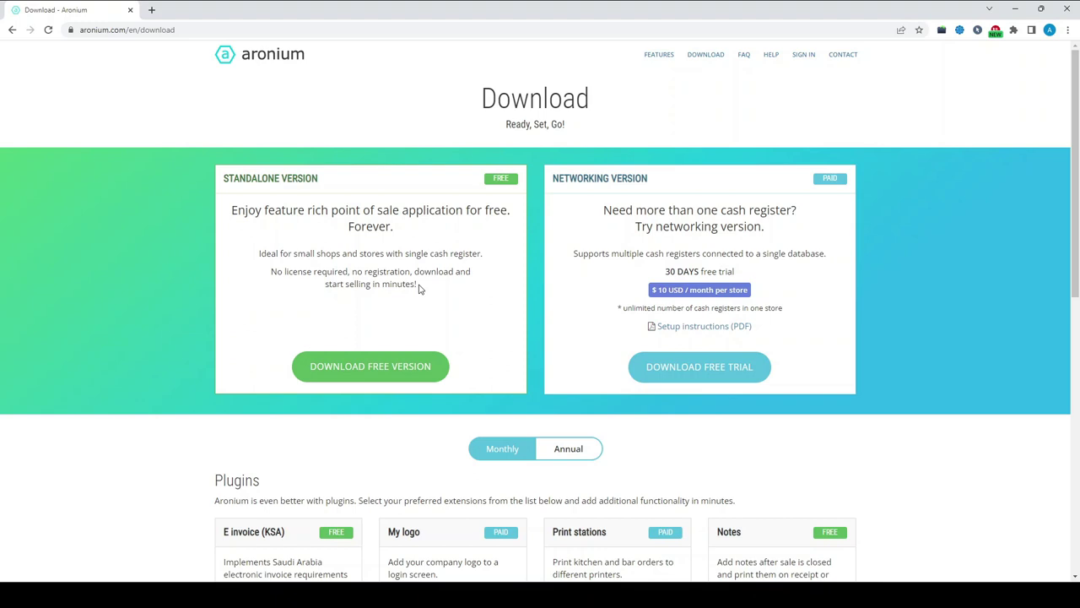
Download the free Standalone version installer, Aronium.Setup.exe
left_click(374, 366)
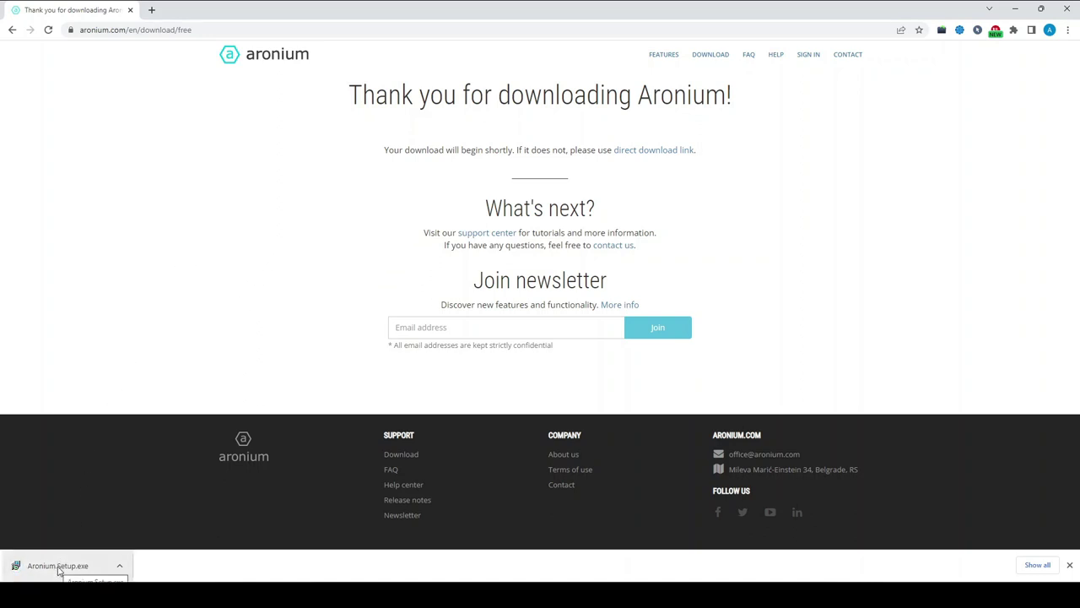
Run Aronium.Setup.exe in English, accept the licence, keep the default folder and allow installing over the existing version
left_click(60, 569)
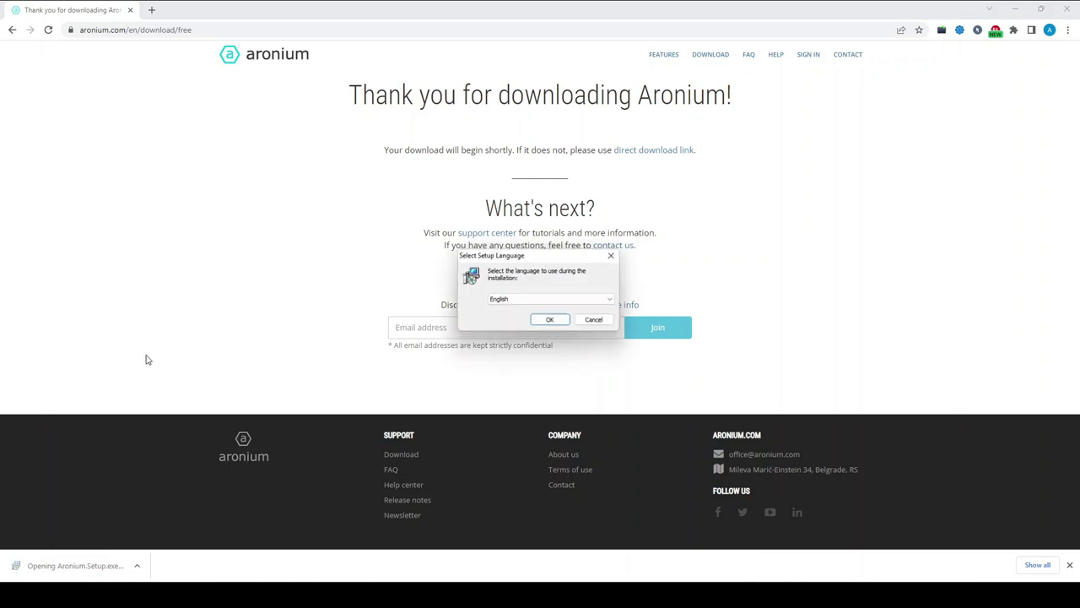
left_click(553, 322)
left_click(427, 351)
left_click(602, 387)
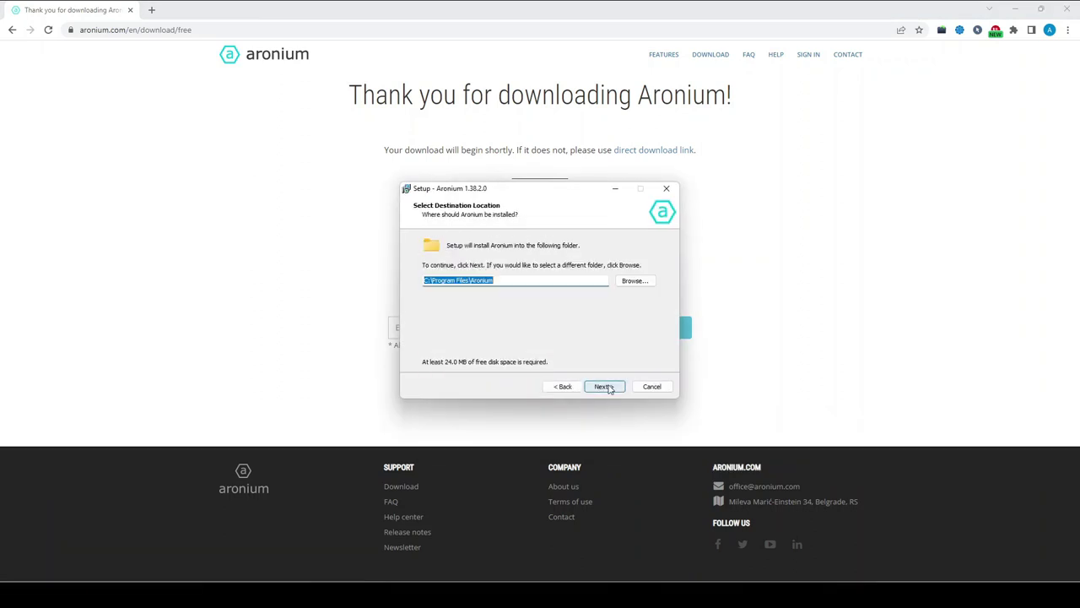
left_click(602, 387)
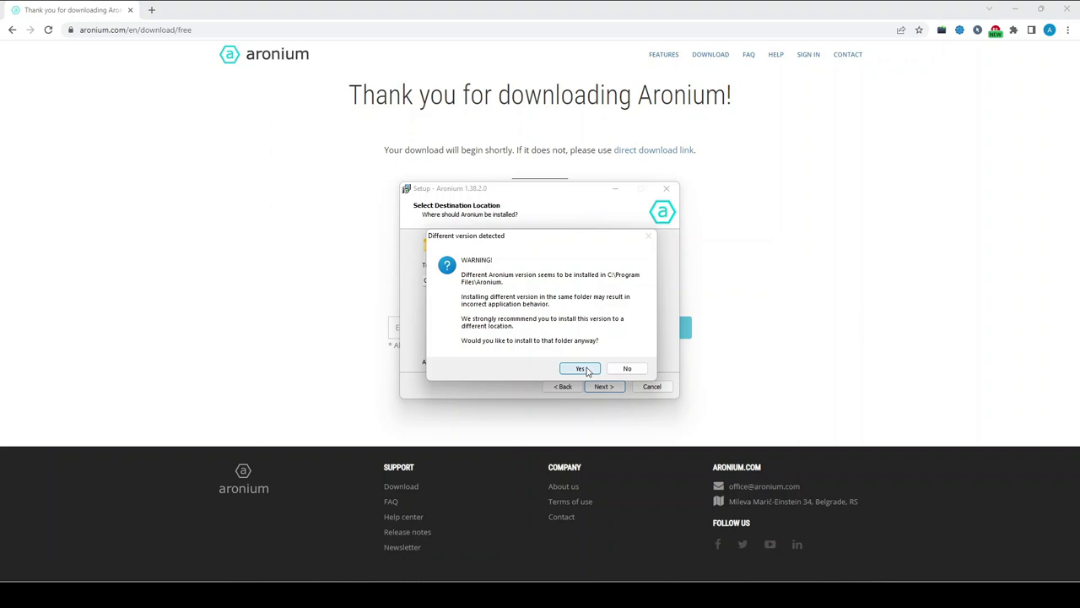
left_click(581, 369)
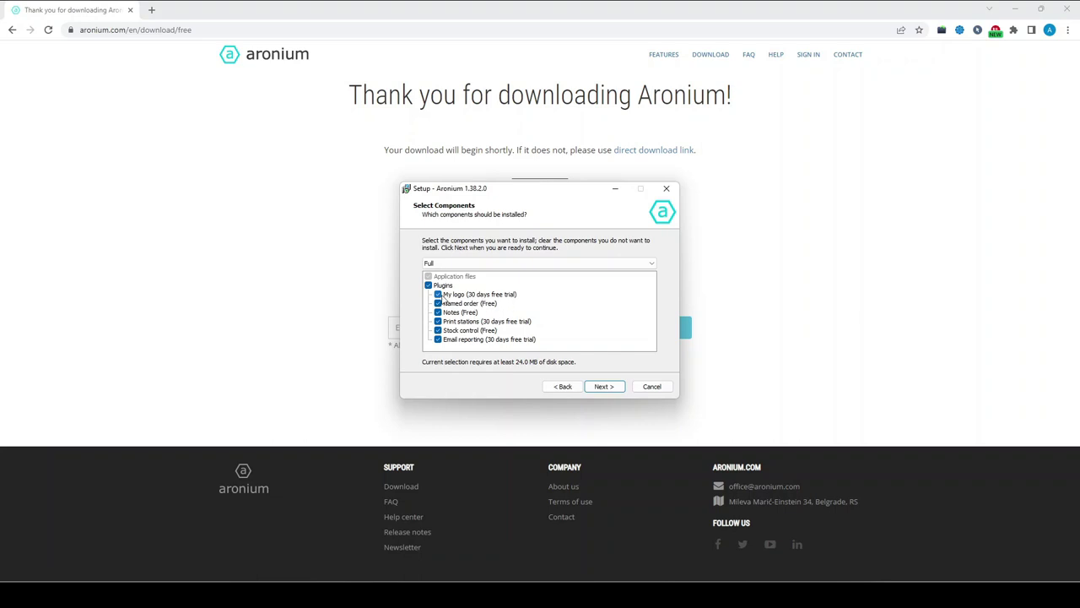
Exclude the My logo, Print stations and Email reporting plugins and install with default Start Menu and tasks
left_click(438, 293)
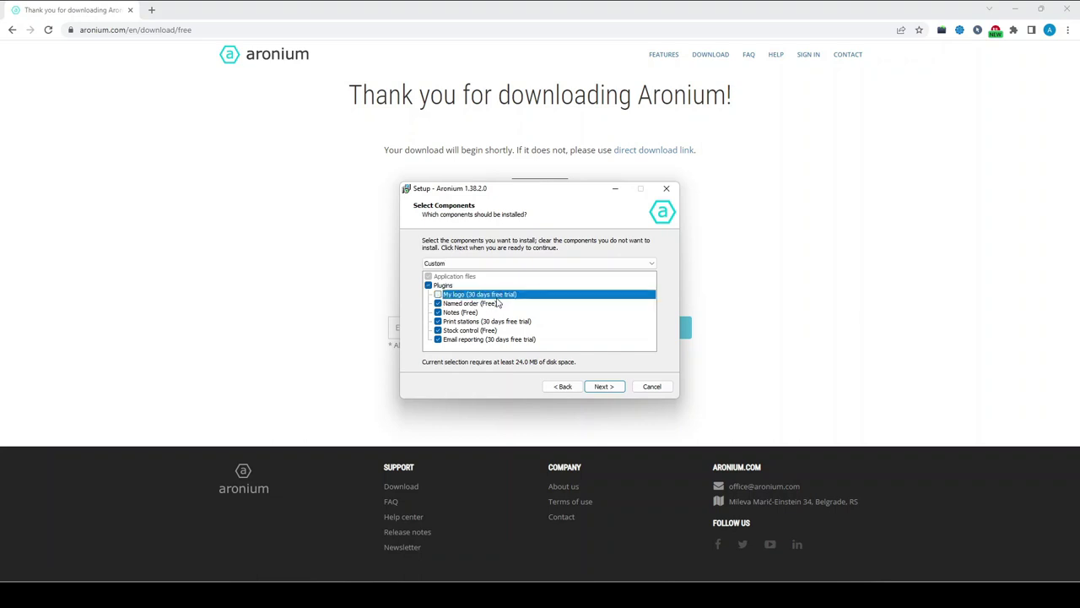
left_click(438, 322)
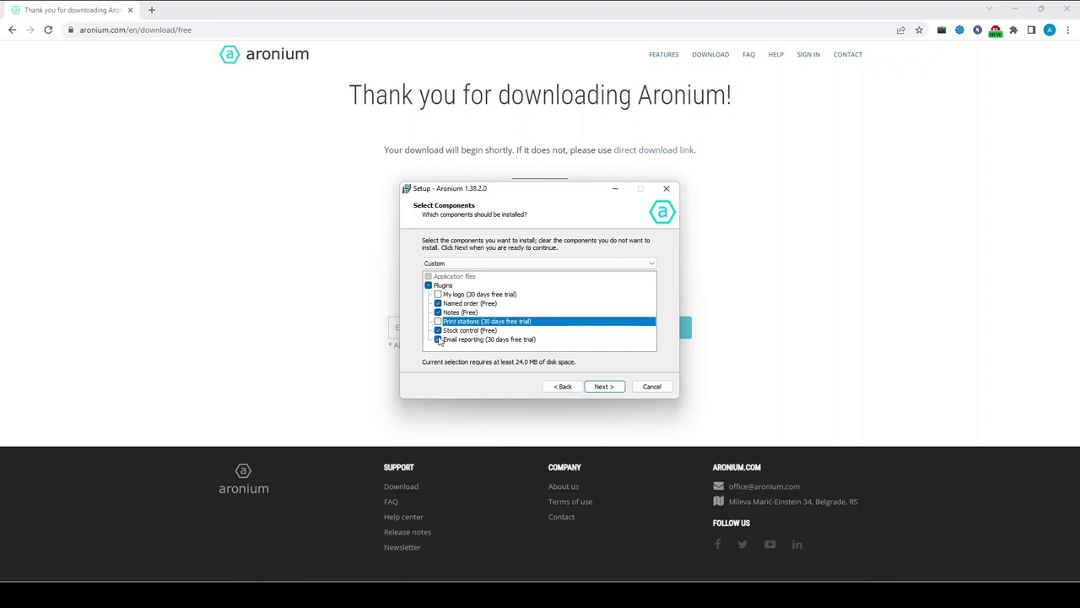
left_click(439, 340)
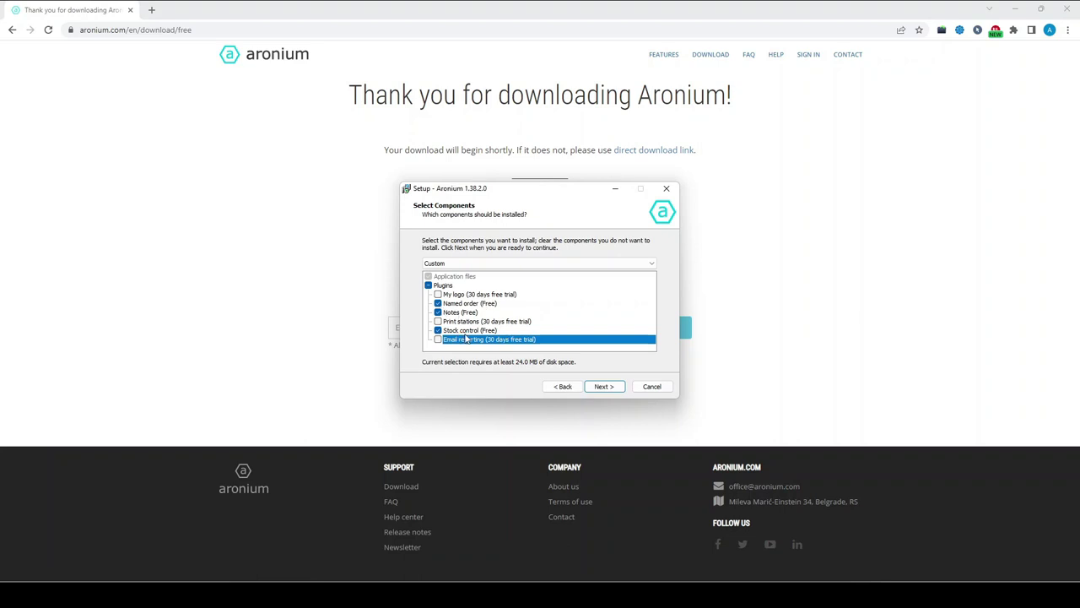
left_click(599, 387)
left_click(599, 388)
left_click(599, 387)
left_click(599, 388)
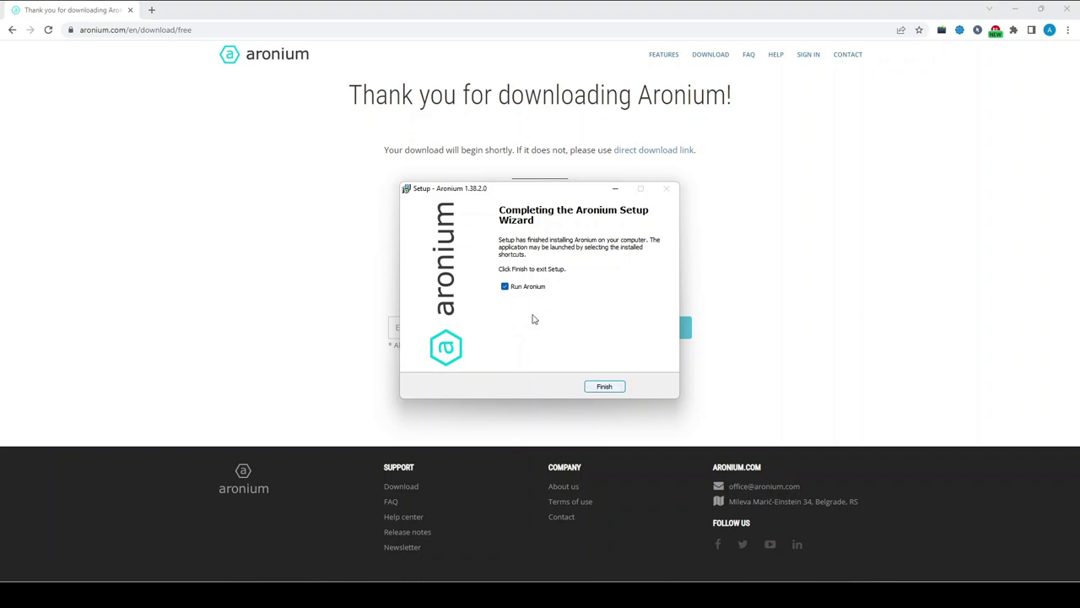
Launch Aronium, start onboarding and enter the admin e-mail address for registration
left_click(604, 389)
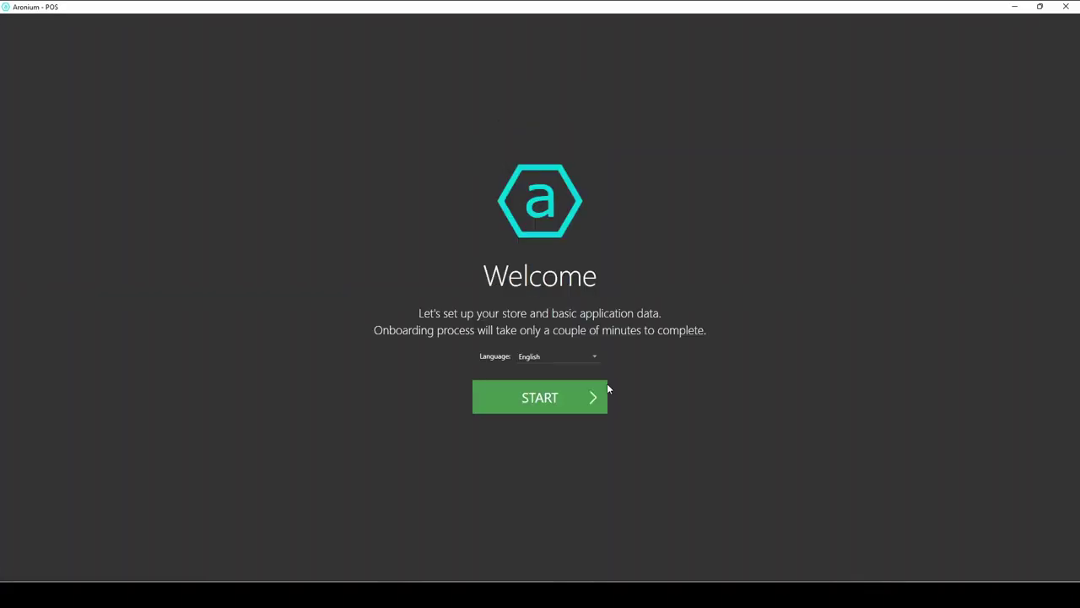
left_click(545, 400)
left_click(542, 371)
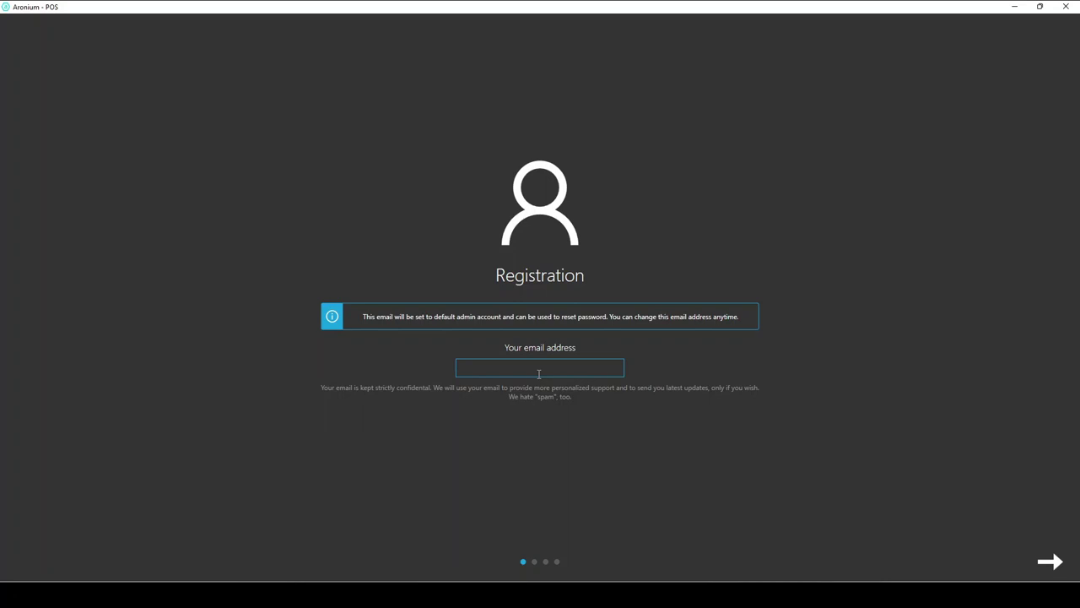
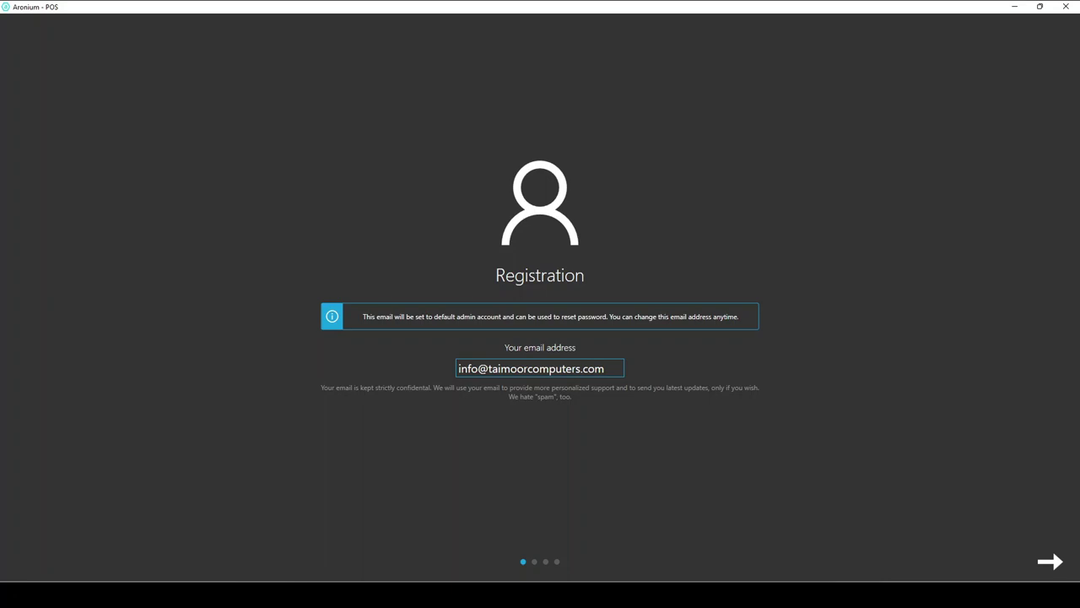
Enter the admin account password, confirm it, and submit the account details
key("Return")
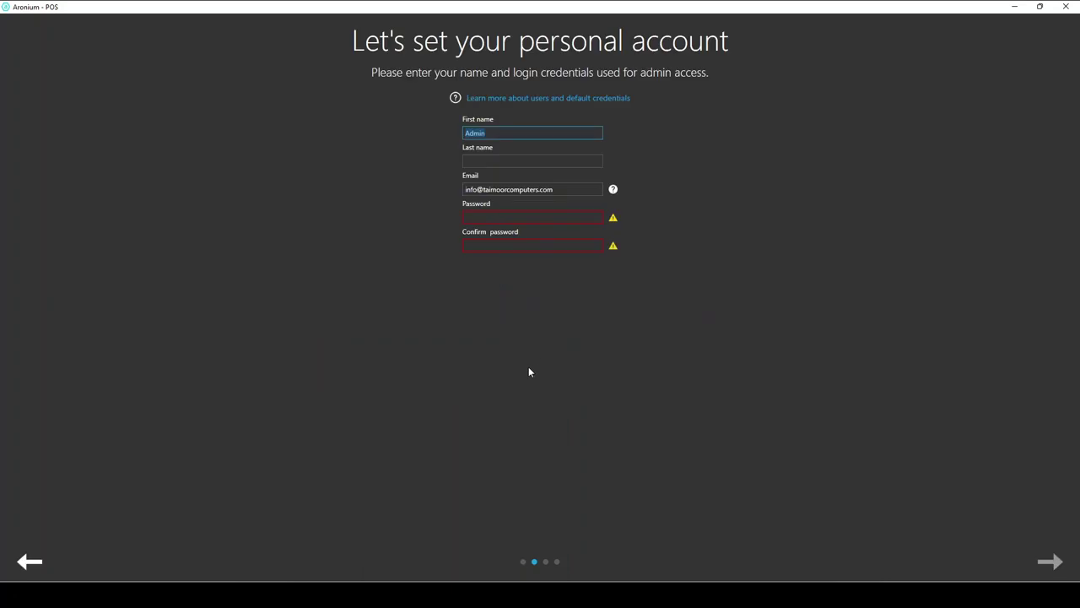
key("Tab")
key("Tab")
key("Tab")
type("123")
key("Tab")
type("123")
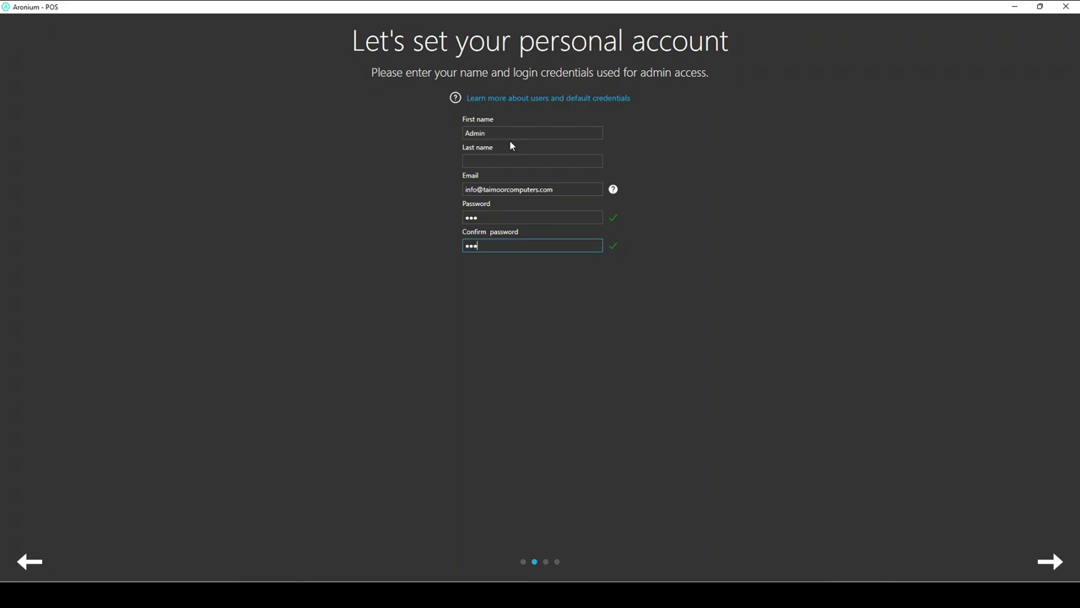
key("Return")
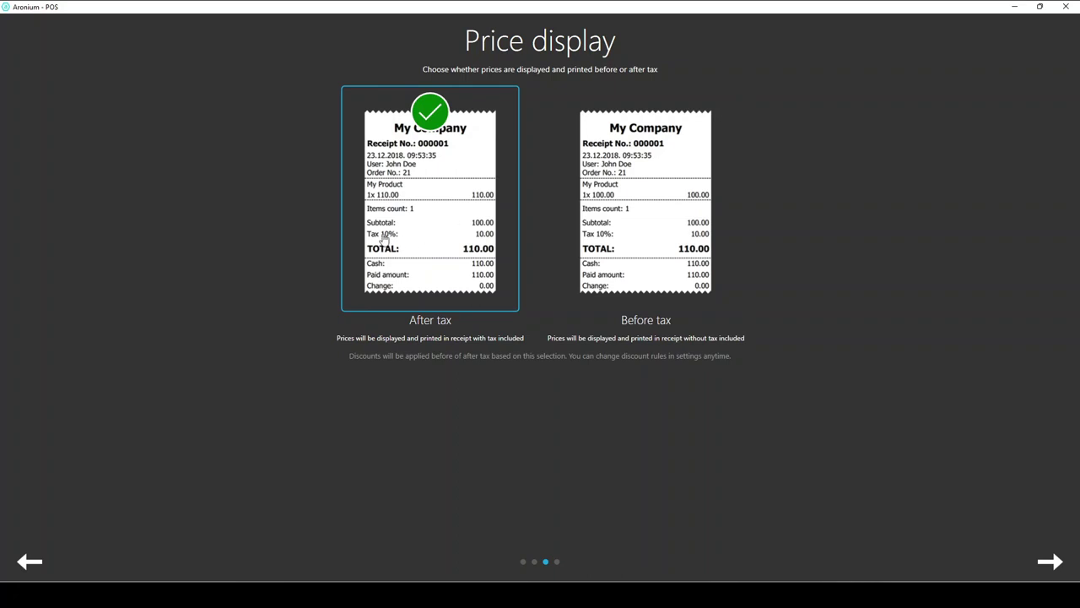
Keep After tax price display and the Visual layout, then close onboarding to reach the sales screen
left_click(1049, 562)
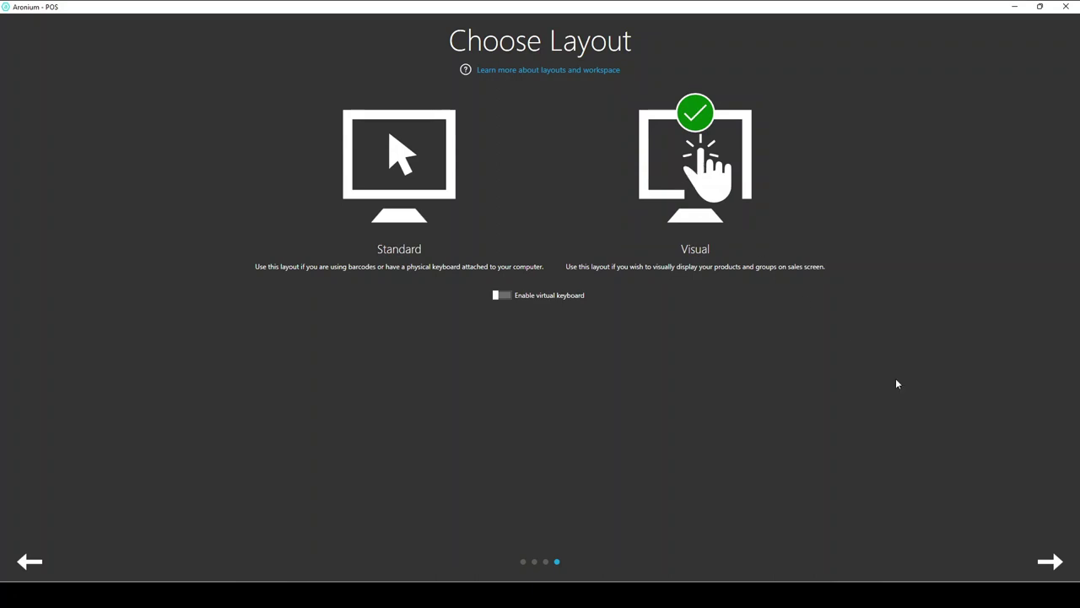
left_click(1050, 561)
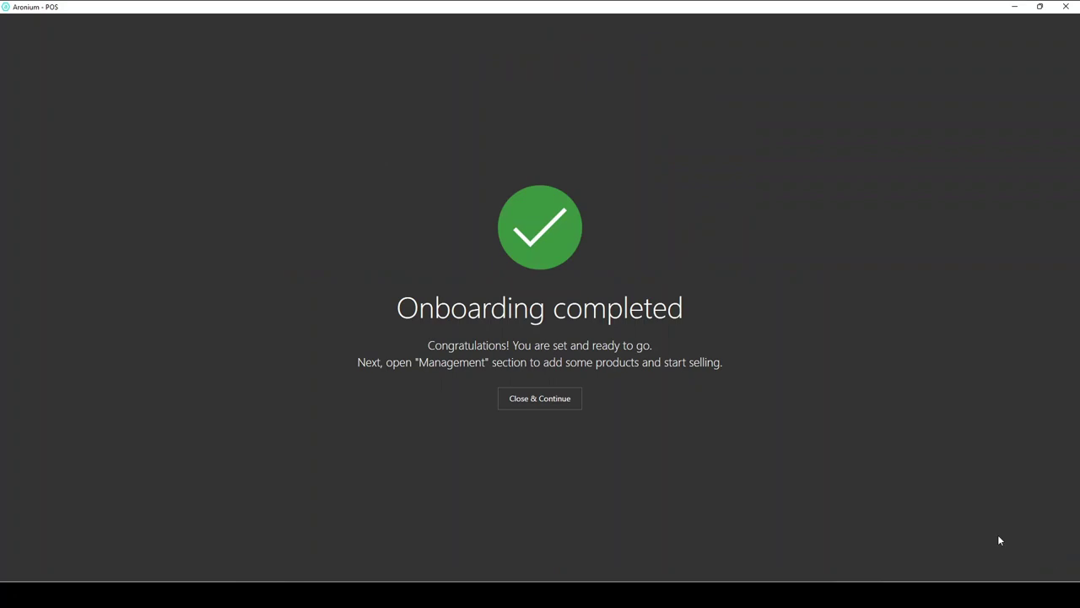
left_click(536, 402)
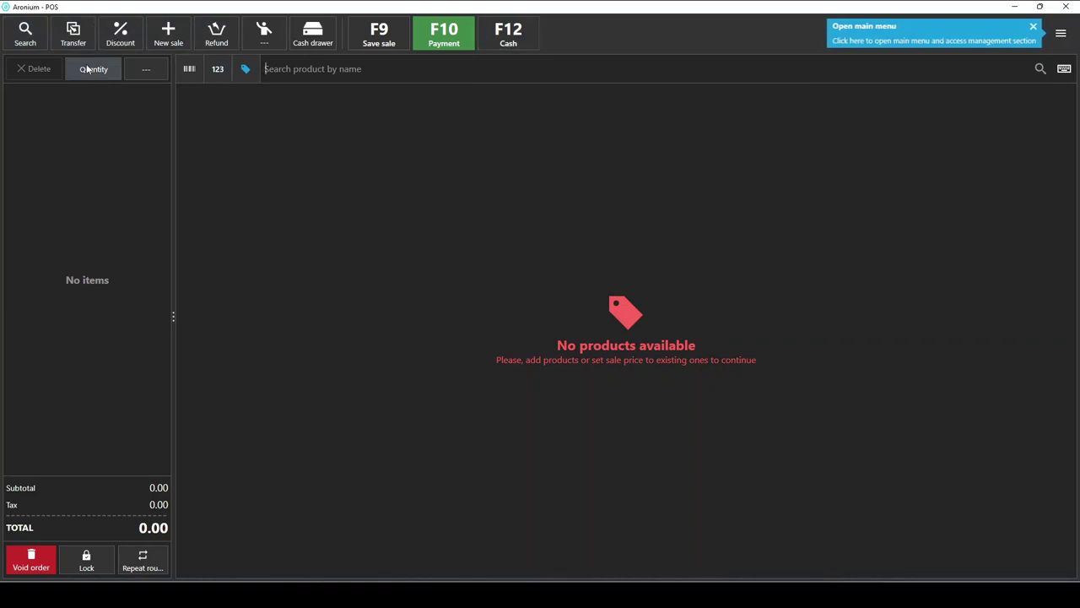
Open the product Search window from the top toolbar of the empty sales screen
left_click(26, 33)
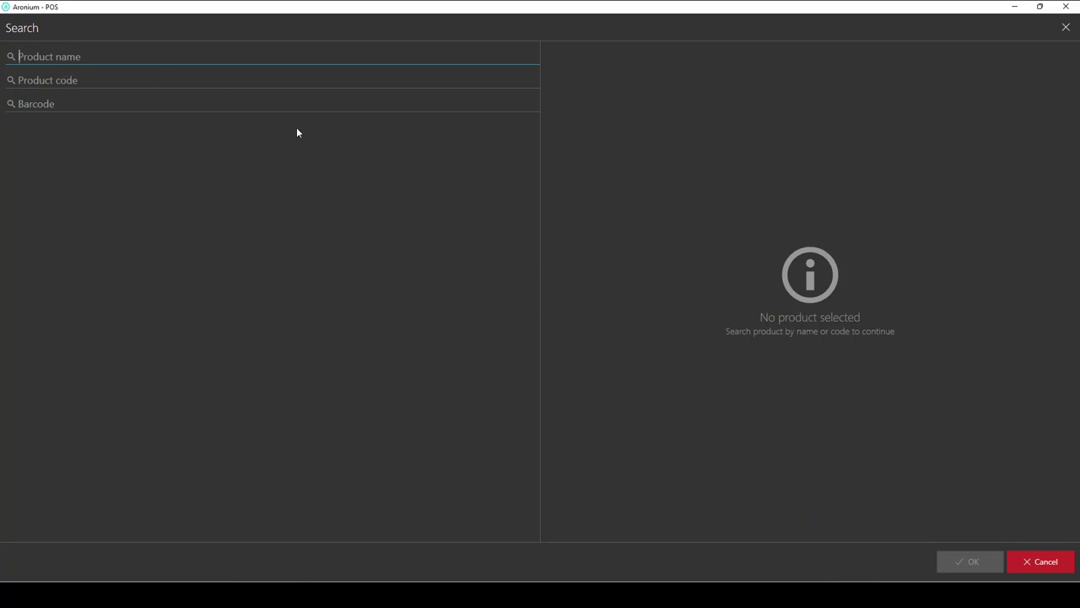
Cancel Search, try the barcode, code and name lookup modes, then open the POS - Admin menu
left_click(1029, 561)
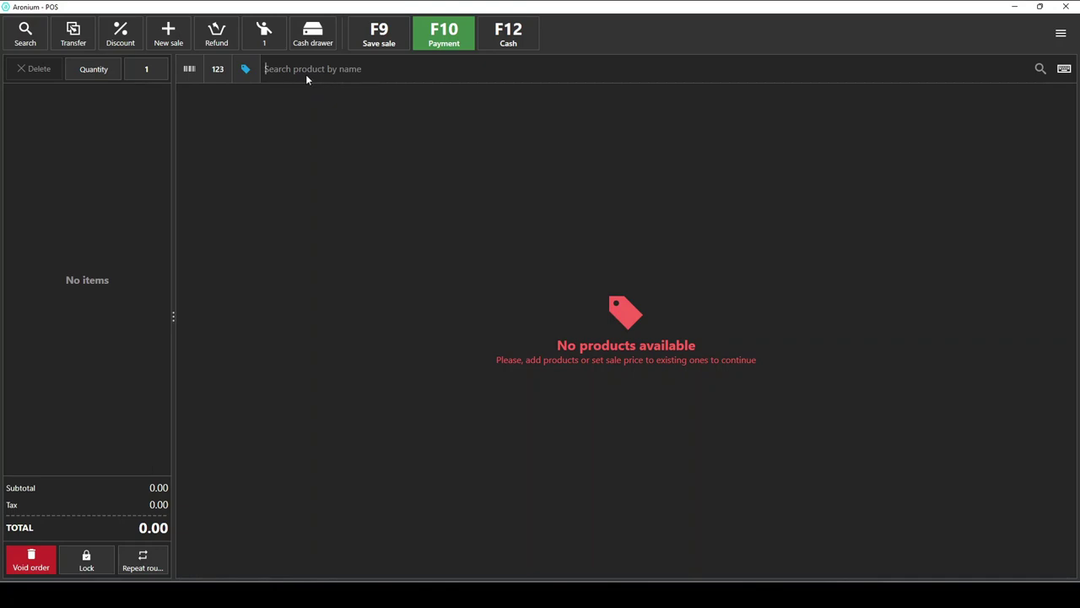
left_click(188, 73)
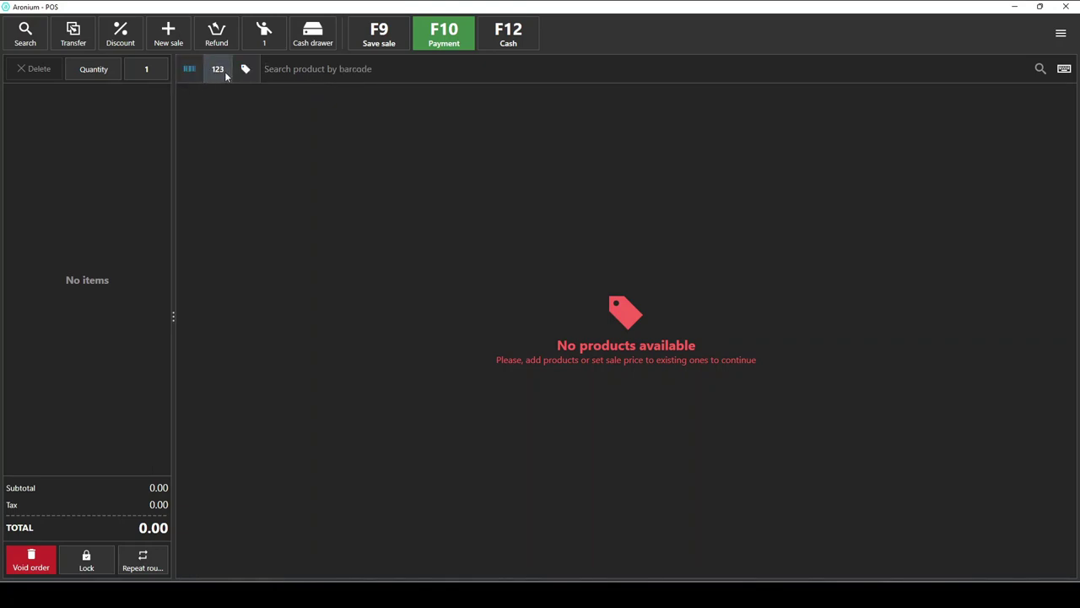
left_click(218, 68)
left_click(245, 68)
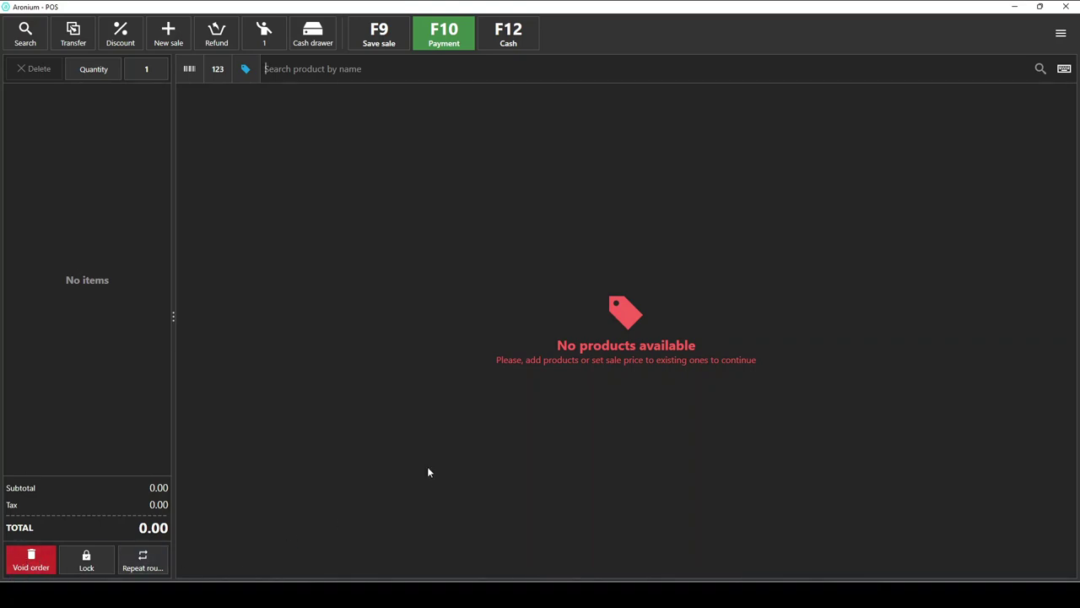
left_click(1060, 35)
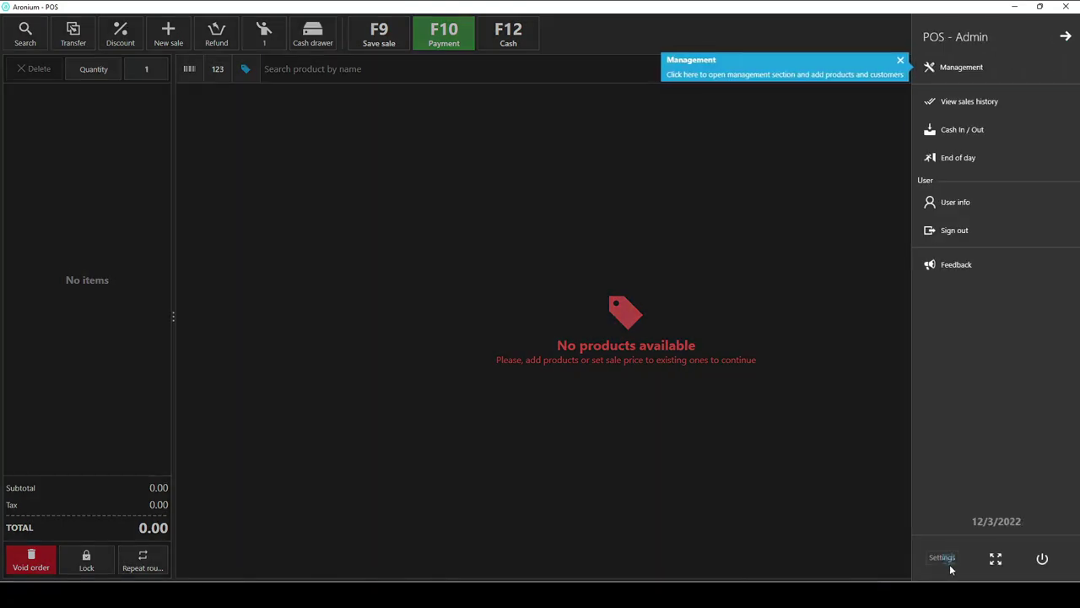
In General settings choose Light scheme, click-to-close 1-second messages, and enable both business-day start options
left_click(948, 561)
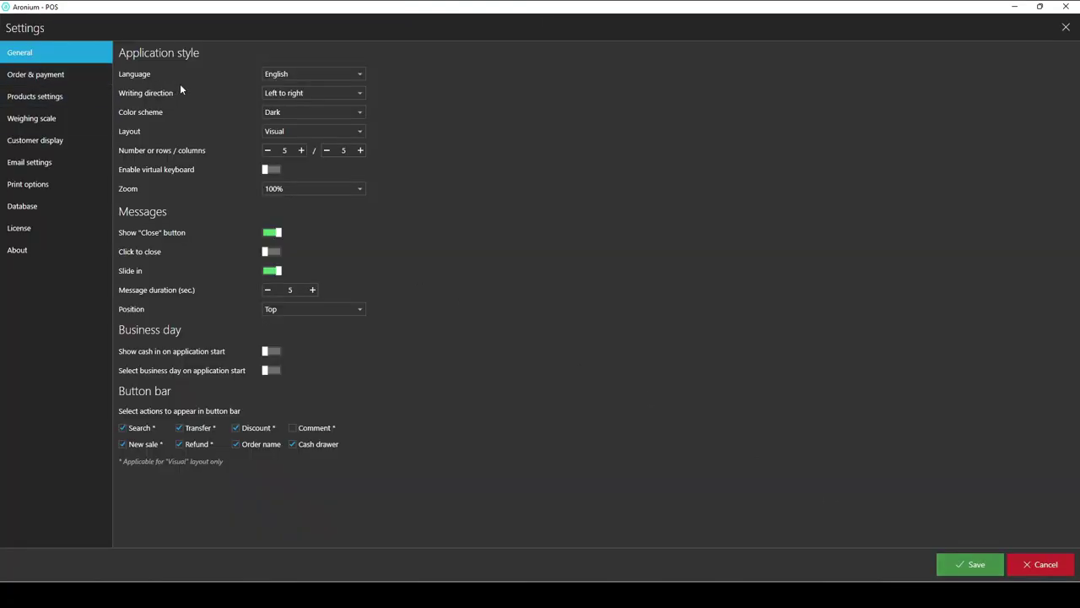
left_click(311, 110)
left_click(274, 135)
left_click(273, 252)
left_click(265, 292)
left_click(265, 291)
left_click(265, 291)
left_click(265, 291)
left_click(275, 371)
left_click(268, 352)
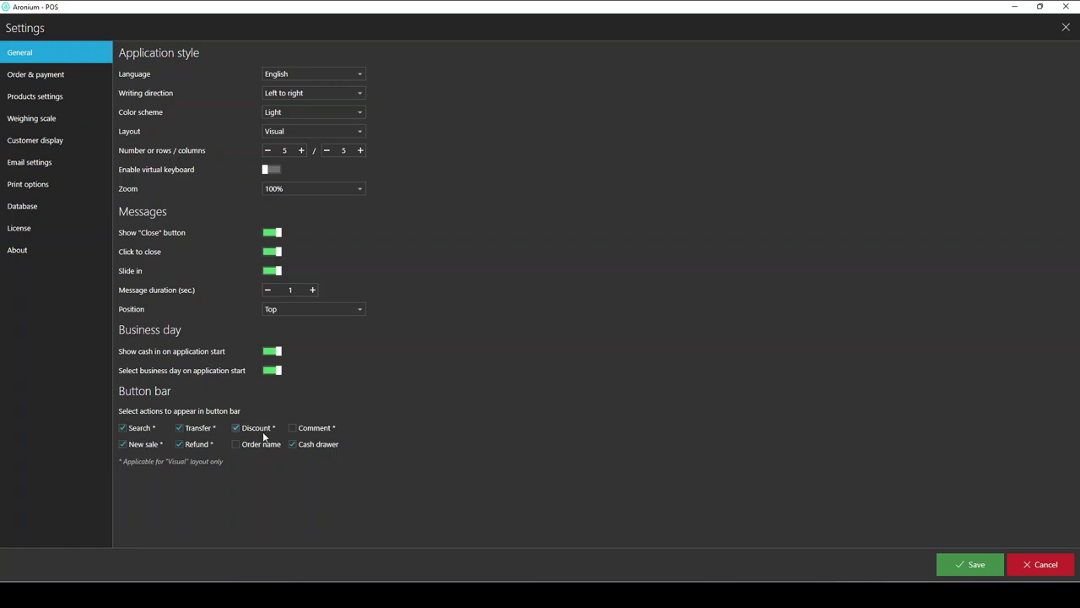
In Order & payment, enable Use floor plans and Sounds and set Default search to Barcode
left_click(46, 76)
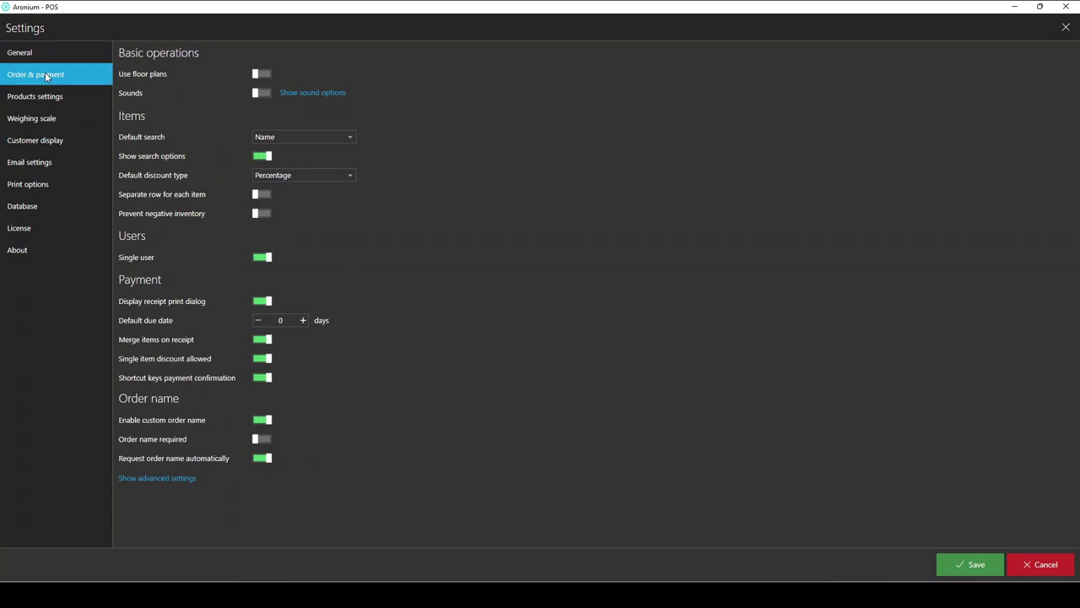
left_click(266, 77)
left_click(265, 92)
left_click(291, 138)
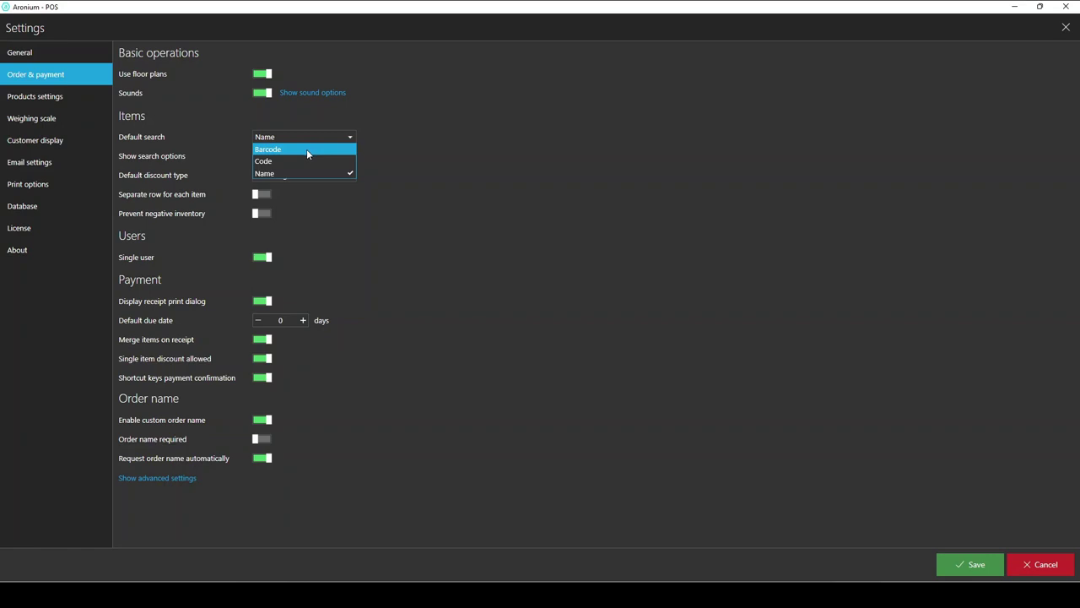
left_click(305, 150)
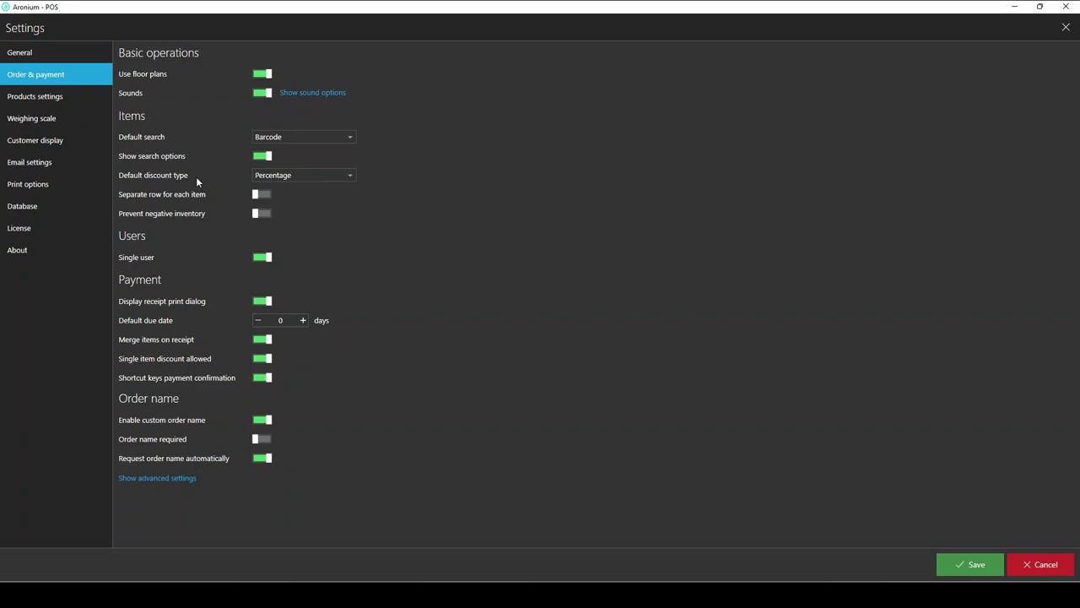
Keep Percentage as the default discount type and toggle the receipt print dialog off and on
left_click(313, 176)
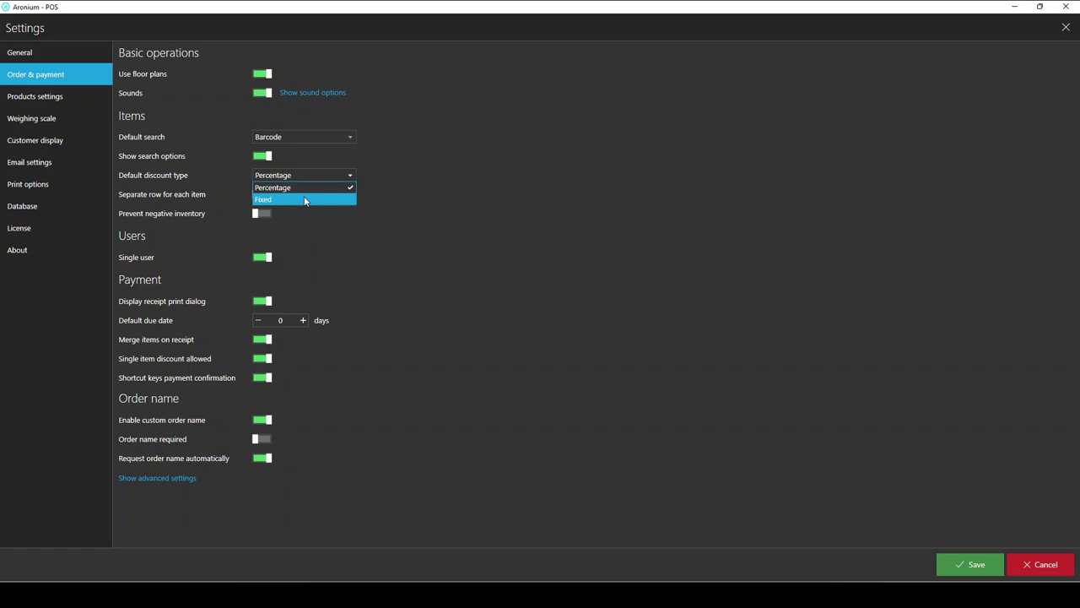
left_click(373, 184)
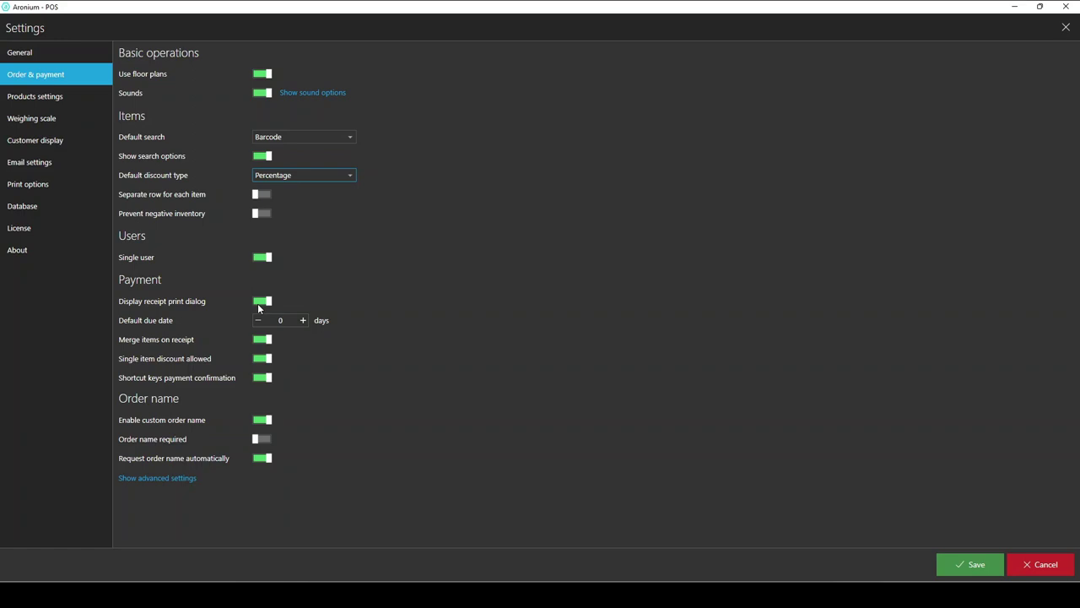
left_click(262, 303)
left_click(262, 302)
Turn off Enable custom order name, then expand and collapse the advanced order settings
left_click(264, 420)
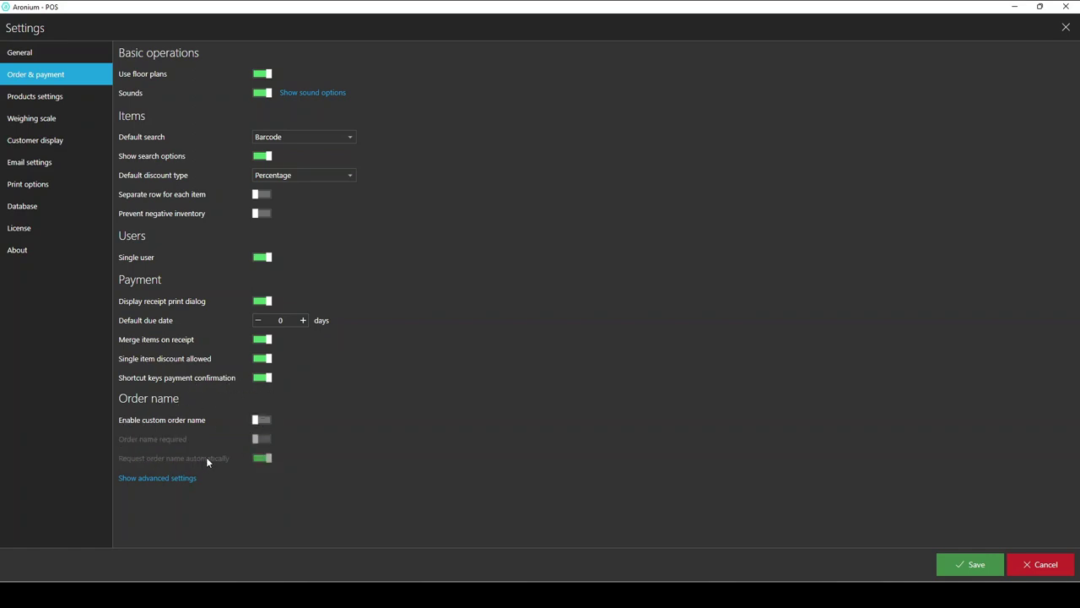
left_click(160, 478)
scroll(211, 464, "down", 1)
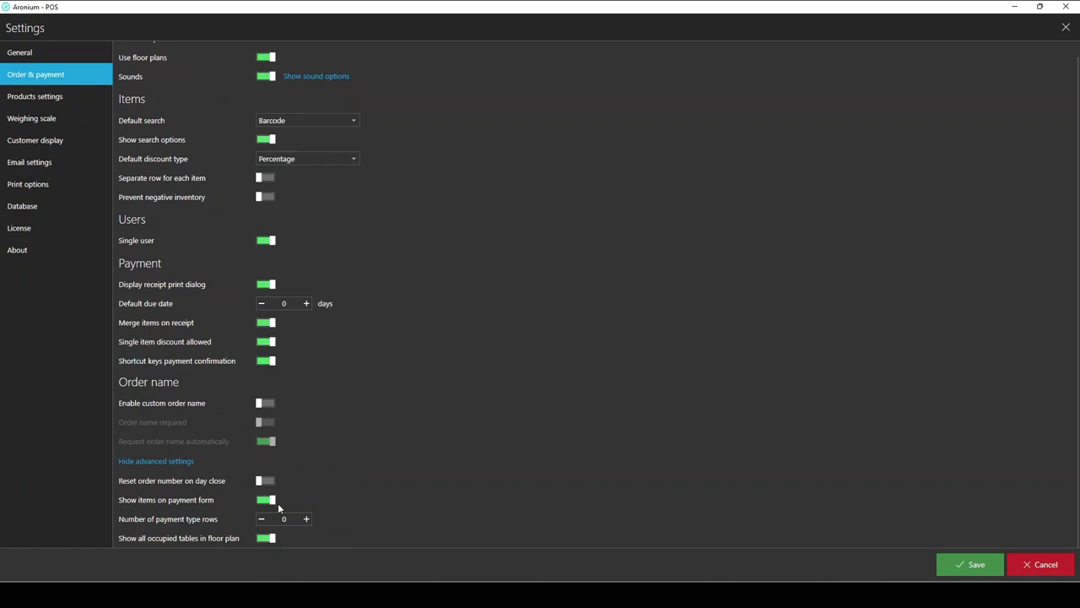
left_click(165, 462)
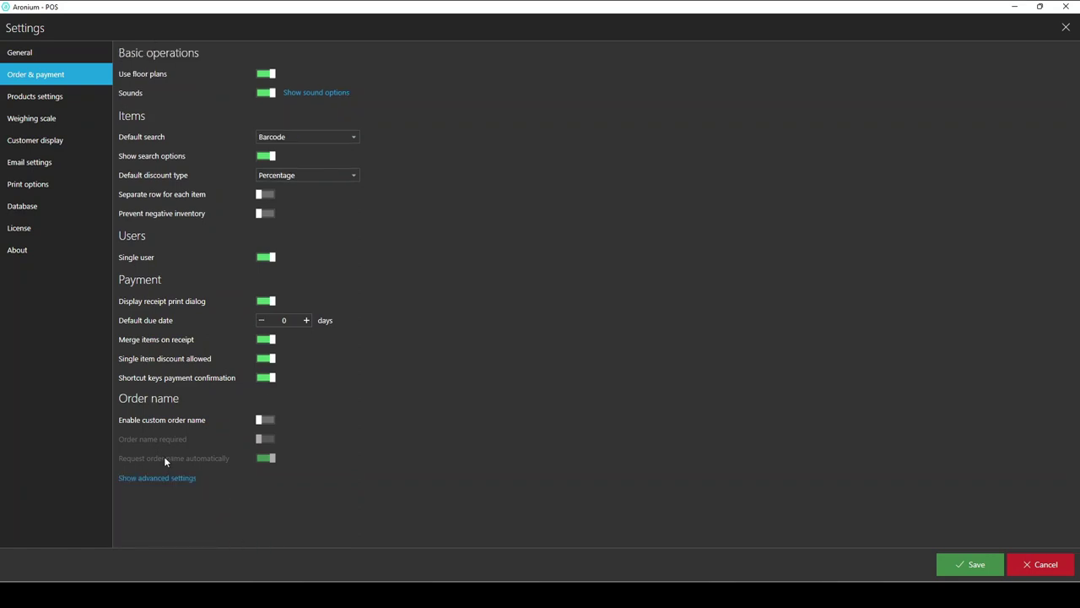
Browse Products and Weighing scale settings, then check Customer display's empty COM port list
left_click(49, 99)
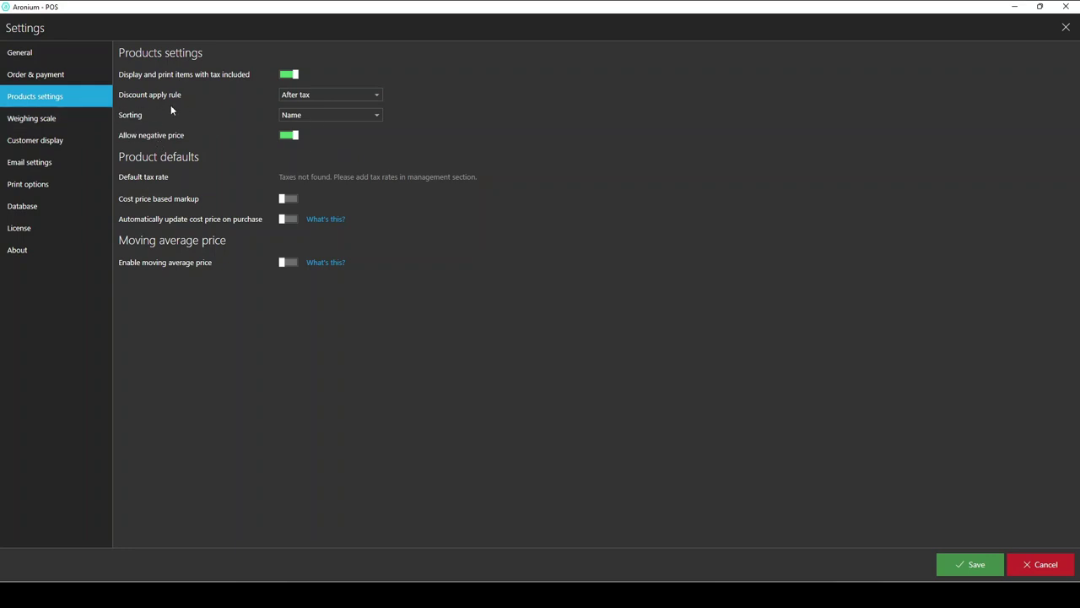
left_click(59, 120)
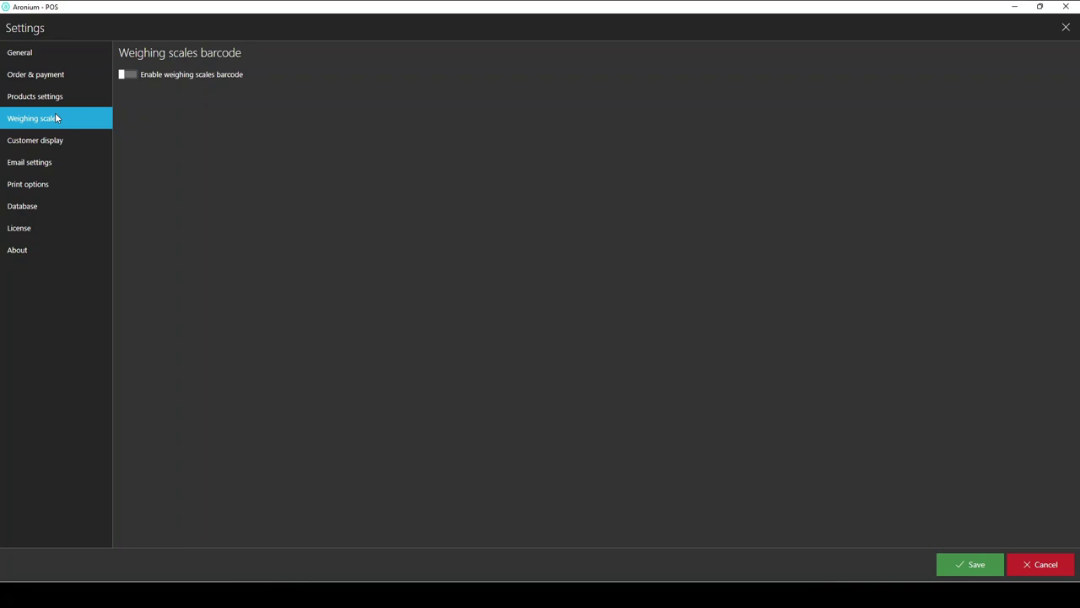
left_click(57, 142)
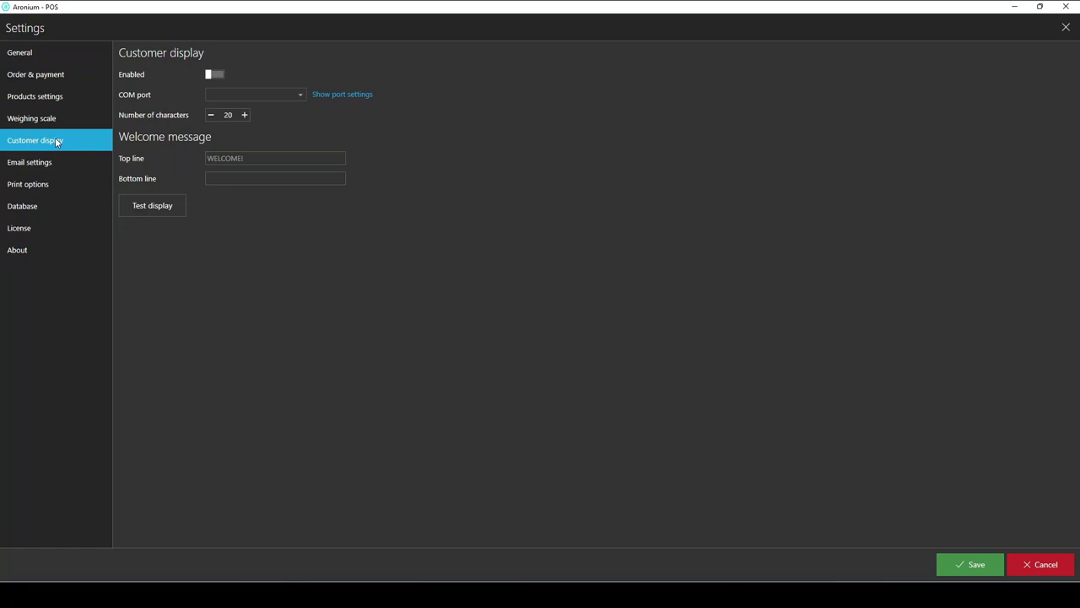
left_click(278, 95)
left_click(184, 87)
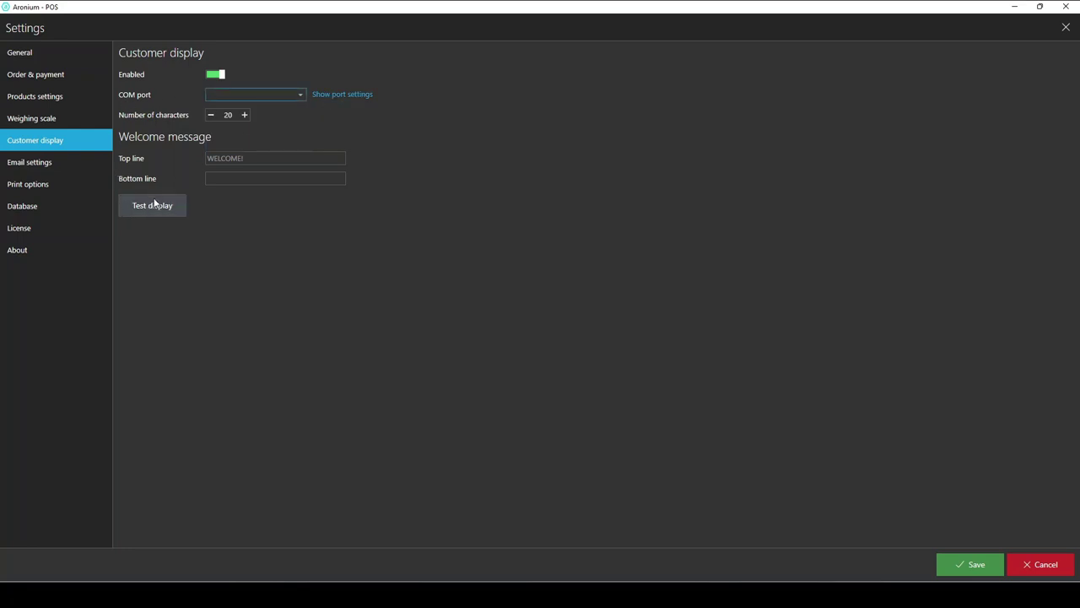
Switch the customer display off and go through Email settings to Print options
left_click(216, 74)
left_click(46, 163)
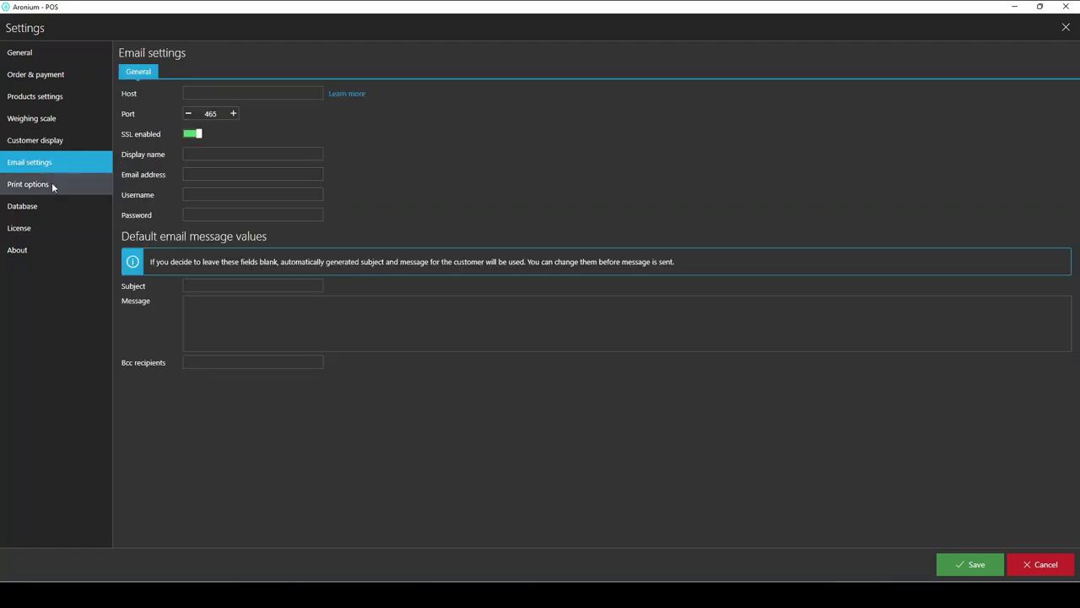
left_click(52, 186)
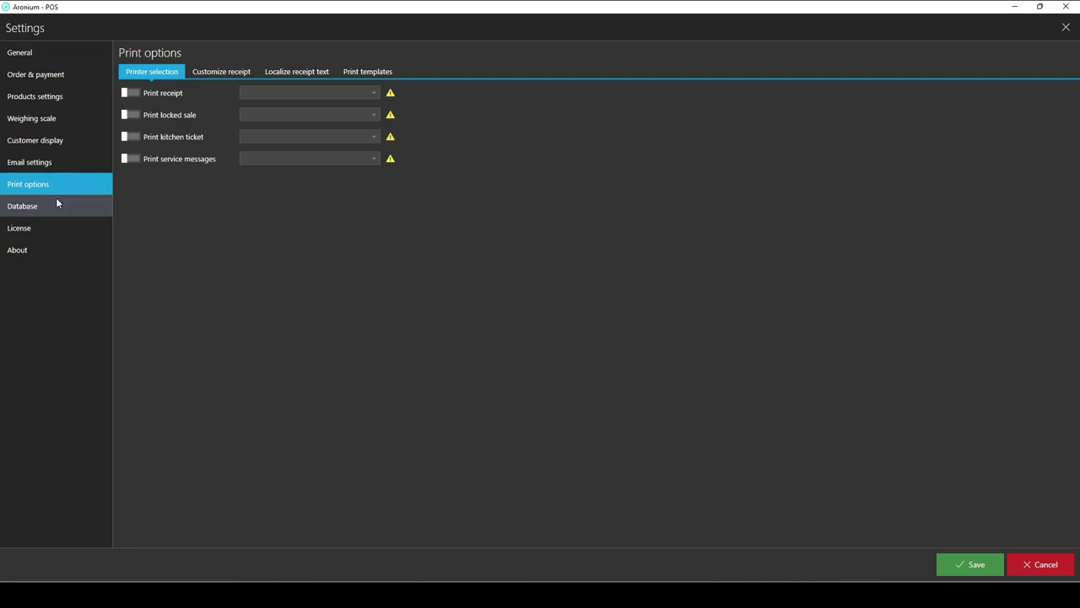
In Database settings, enable auto backup and backup on application close, dismissing the folder picker
left_click(57, 207)
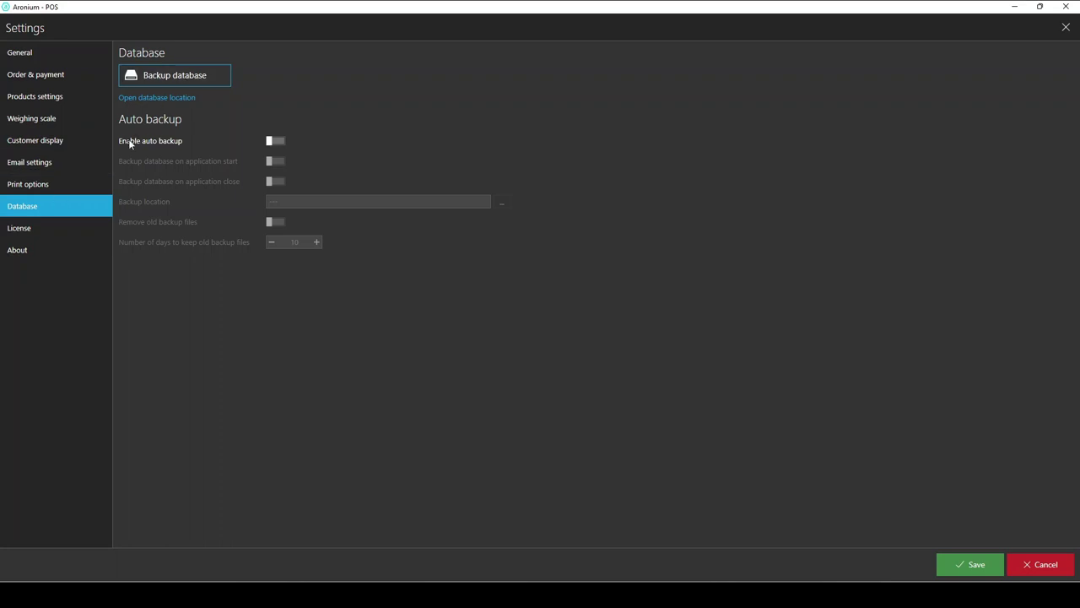
left_click(279, 143)
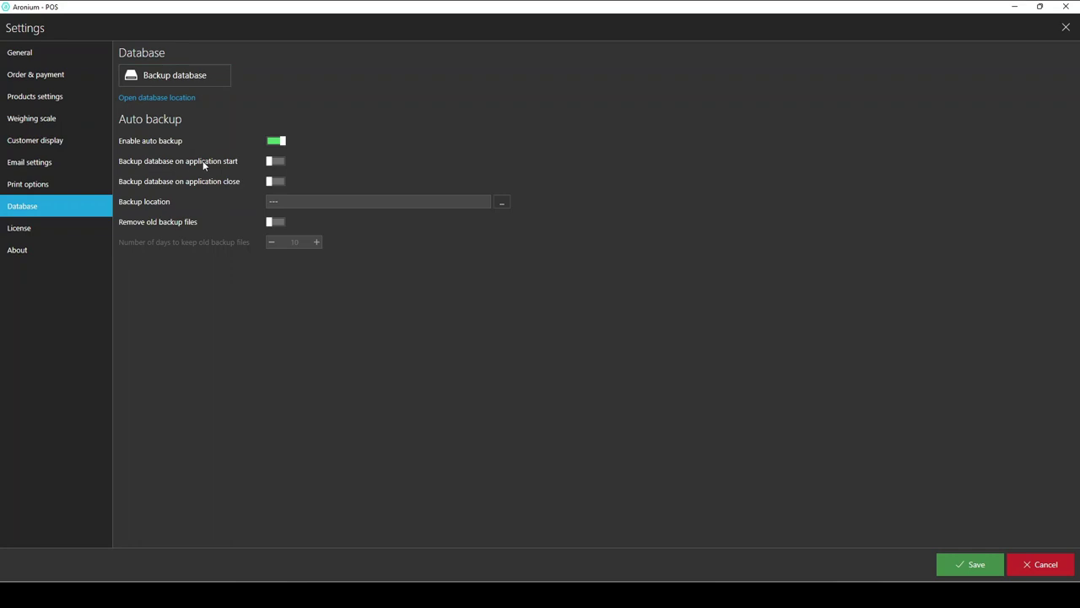
left_click(280, 183)
left_click(502, 203)
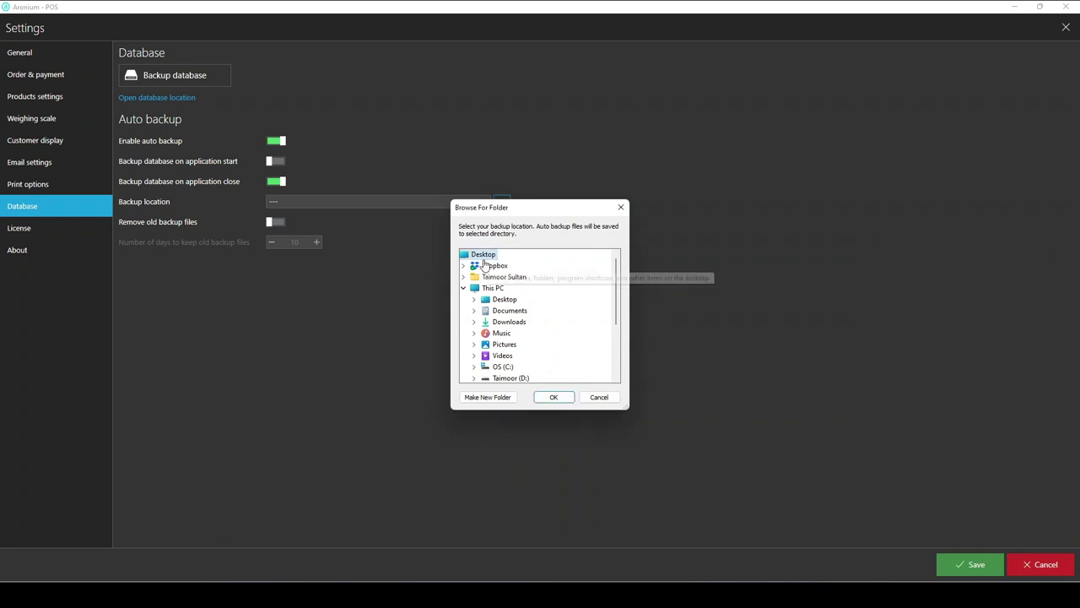
left_click(599, 396)
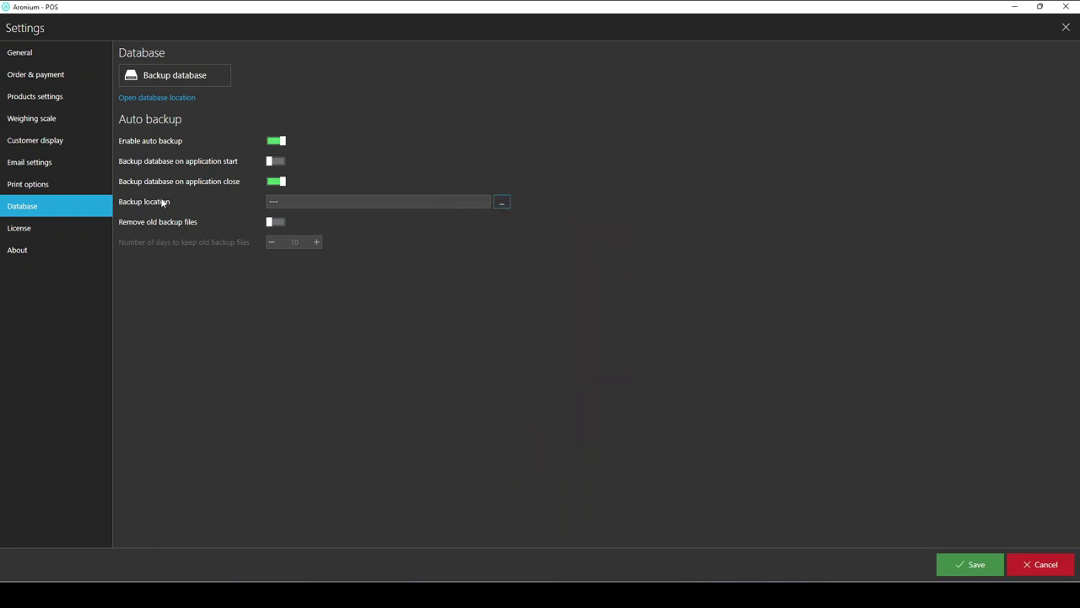
Remove old backups after 180 days instead of 10, switch auto backup off, and save
left_click(282, 226)
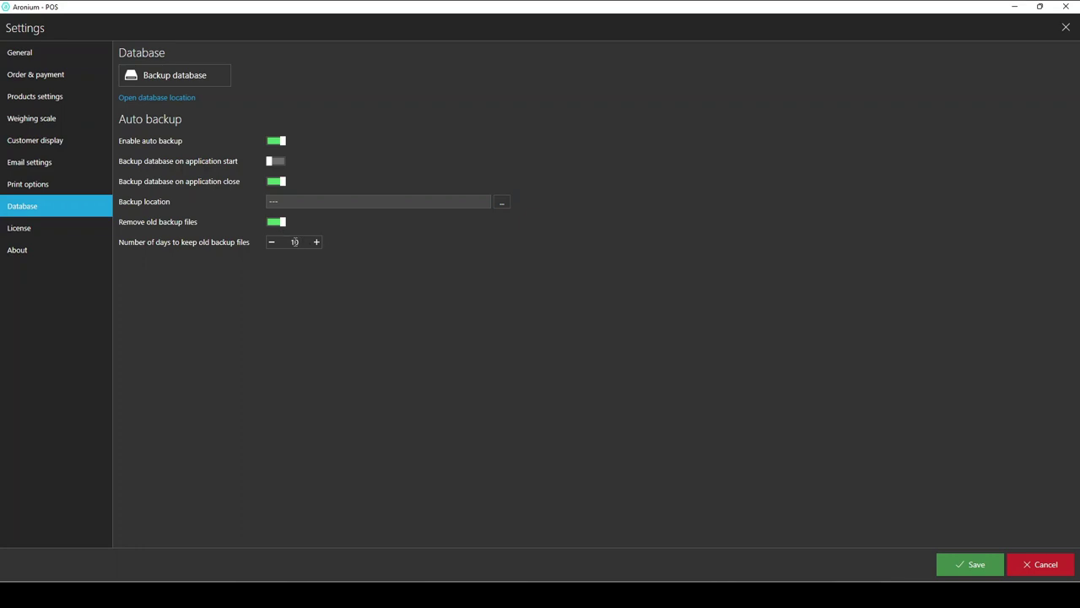
left_click(297, 243)
left_click_drag(297, 243, 288, 238)
type("180")
left_click(284, 271)
left_click(280, 143)
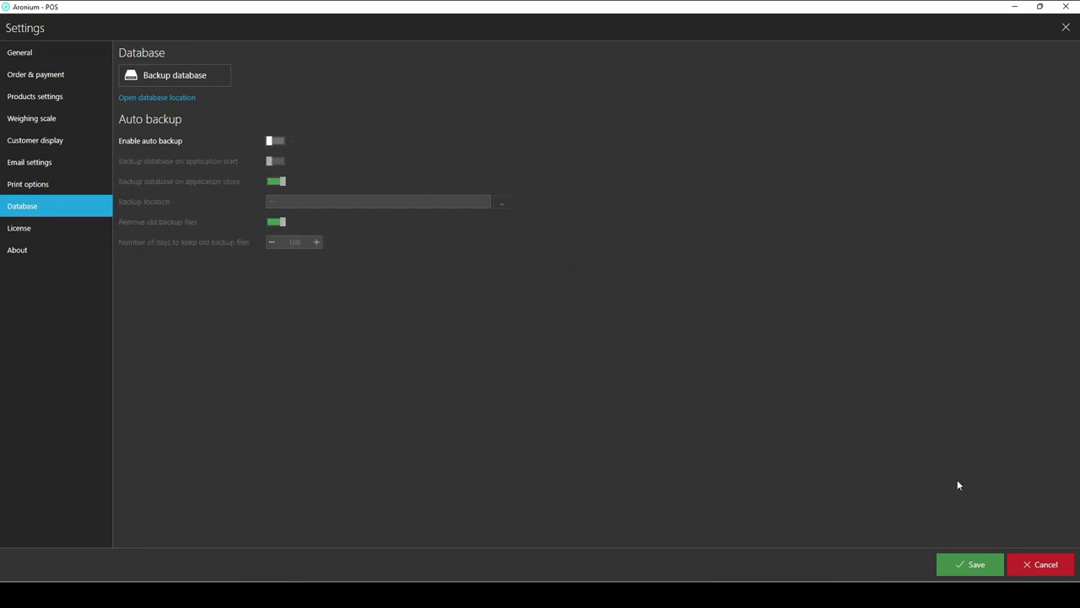
left_click(967, 564)
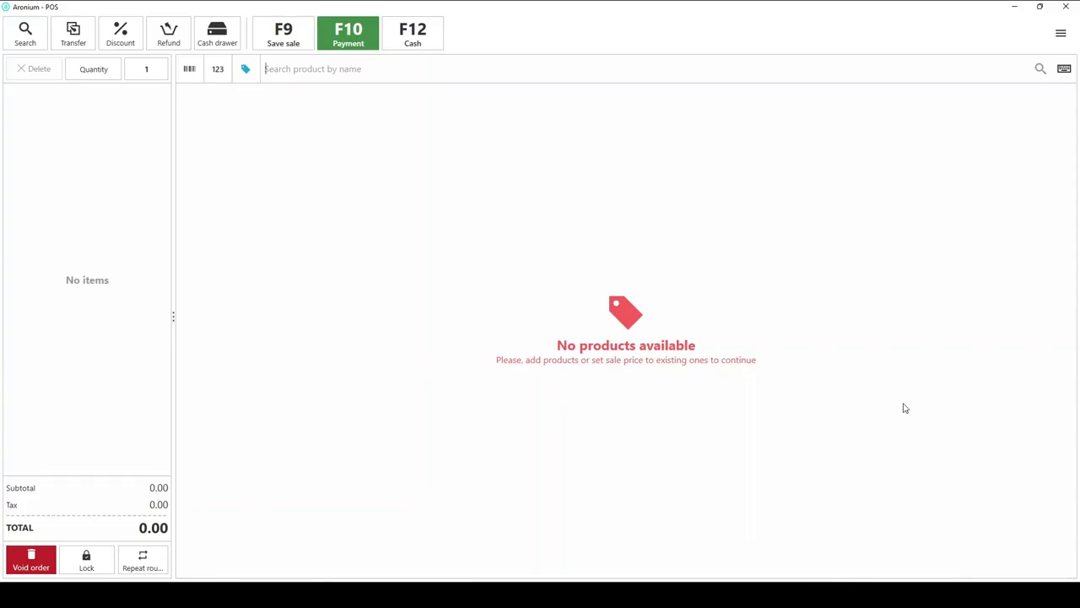